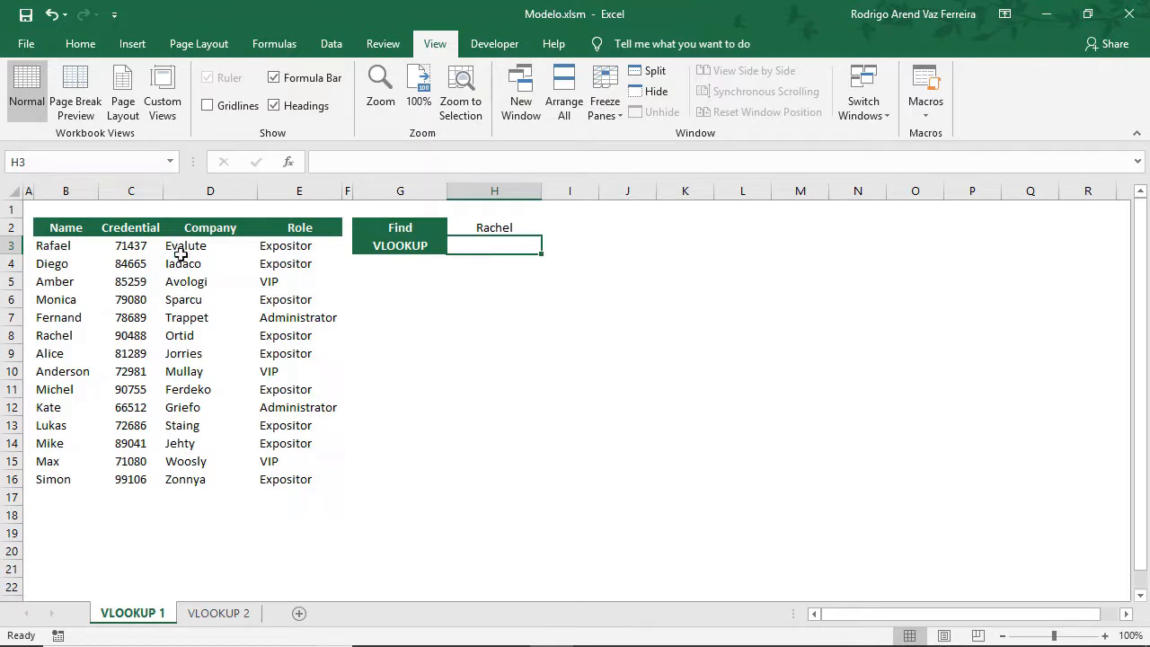
Examine the Credential, Company and Role columns, row 8 of the table, and the lookup cells H2 and H3
drag(131, 267, 137, 371)
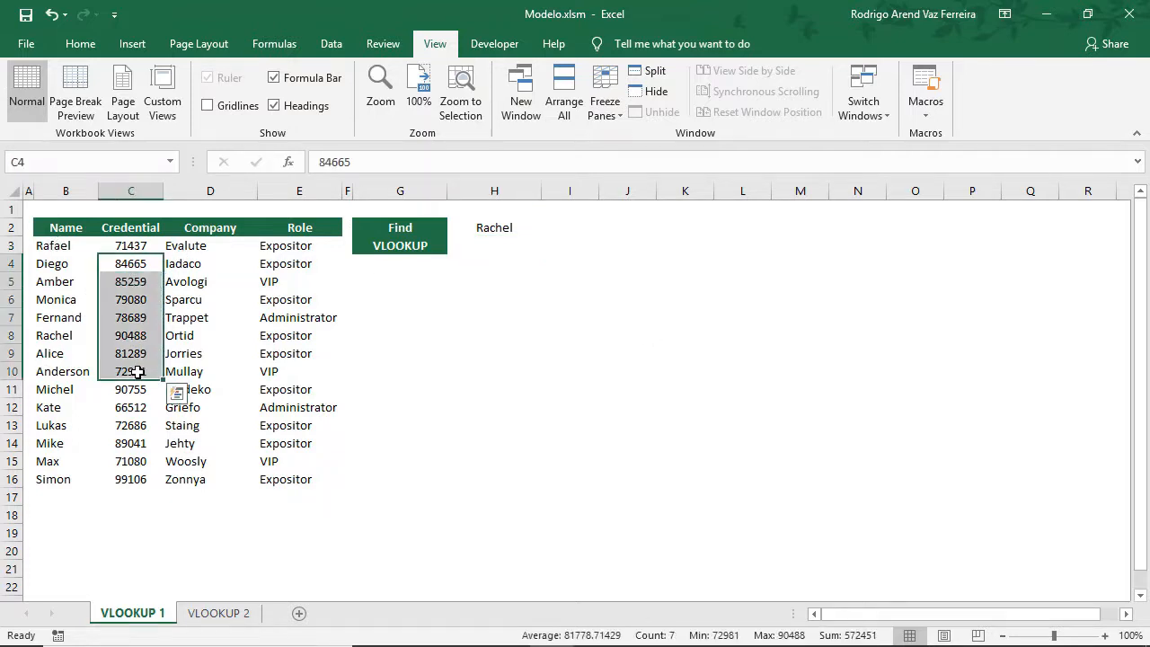
drag(222, 264, 228, 413)
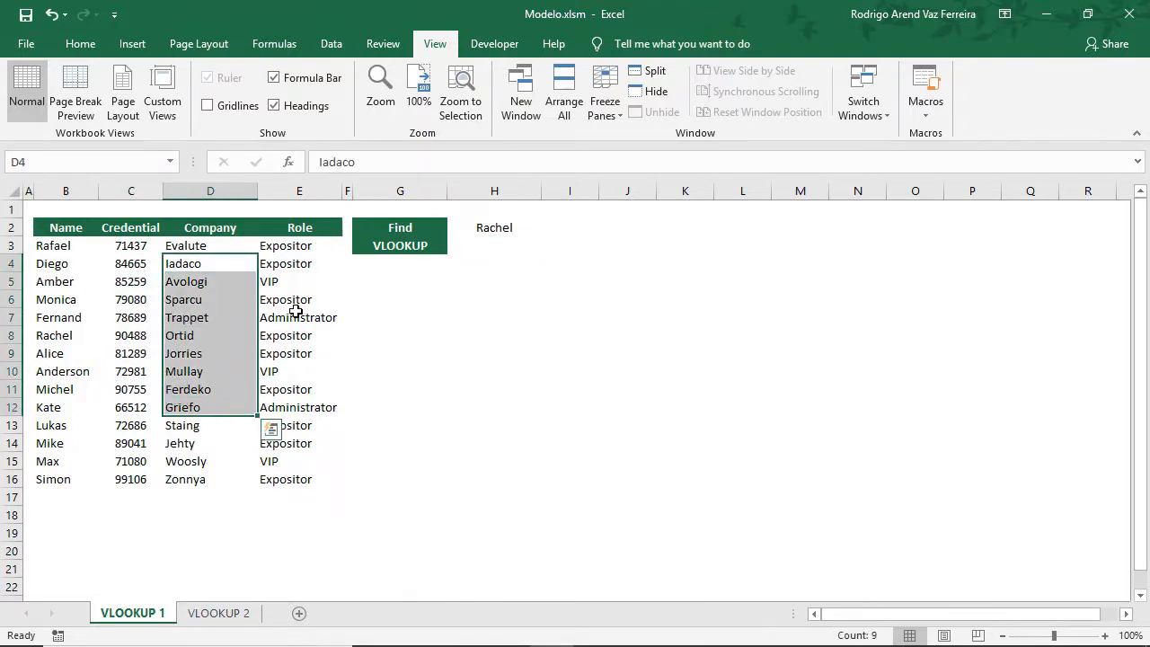
drag(297, 261, 301, 427)
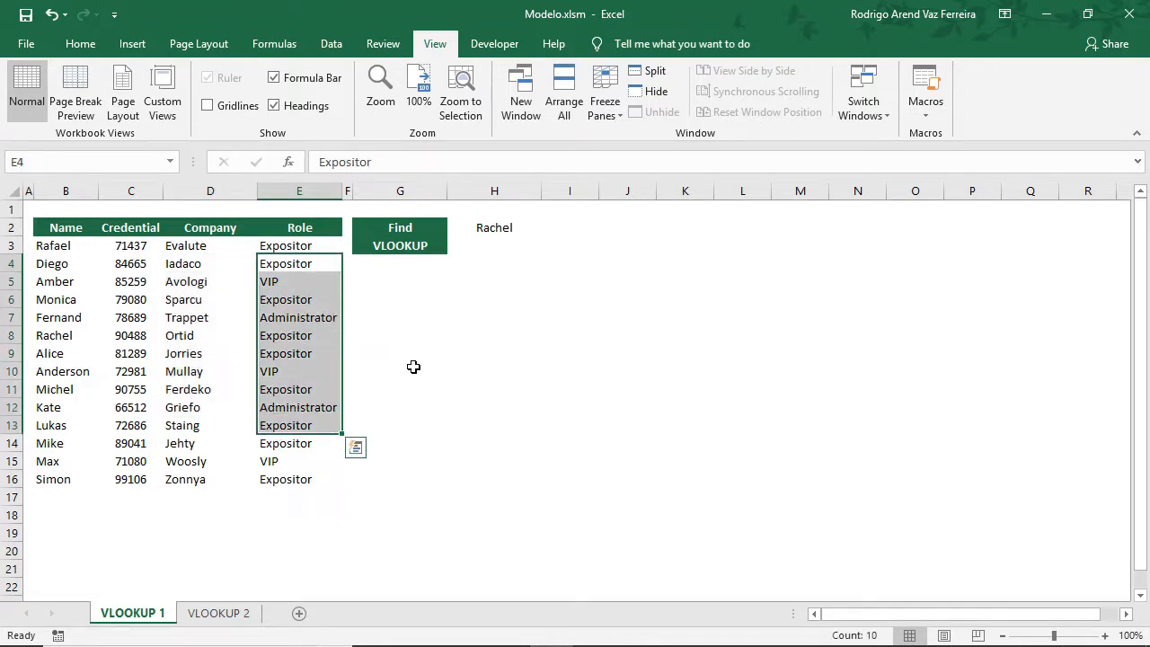
click(478, 249)
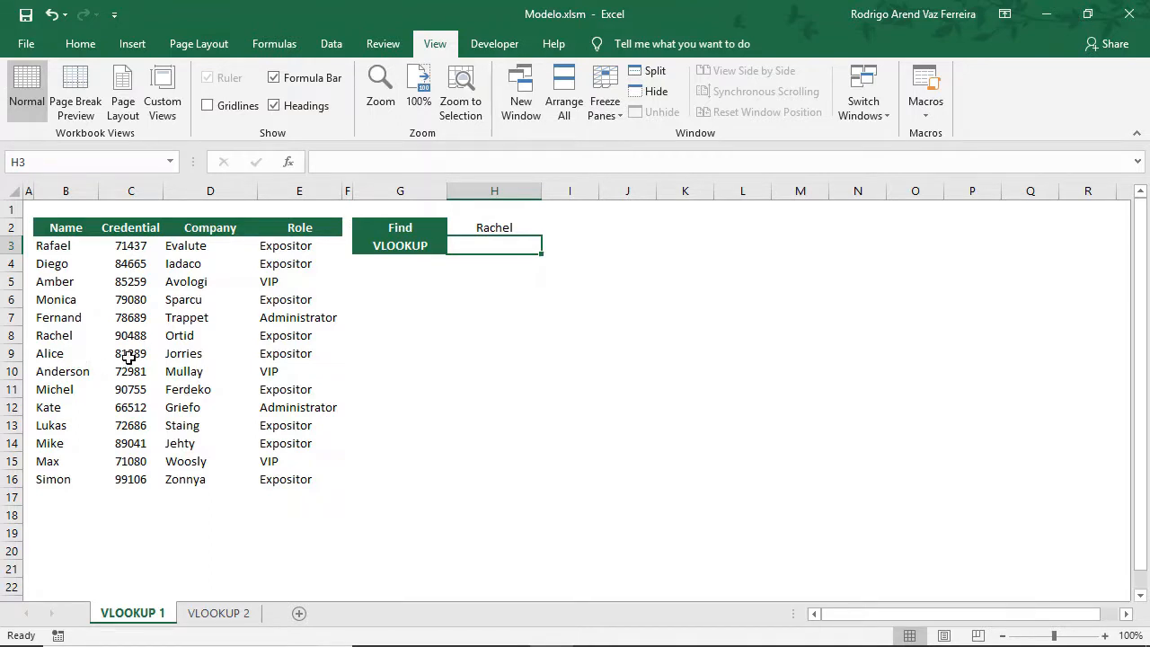
drag(78, 335, 219, 336)
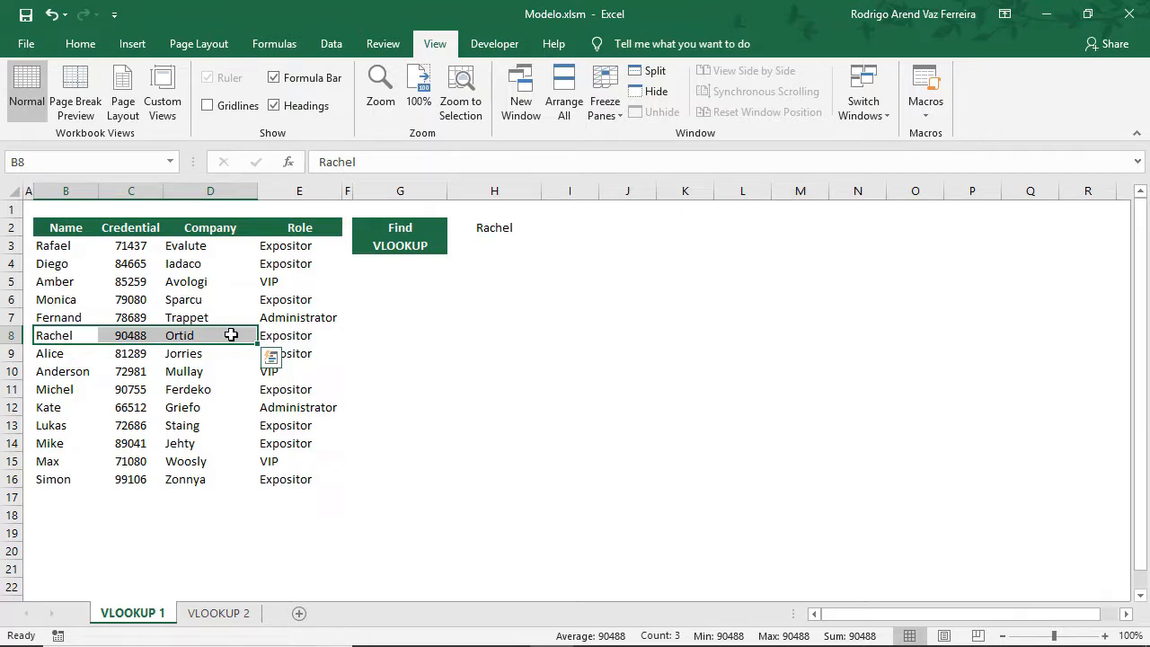
click(495, 251)
click(485, 228)
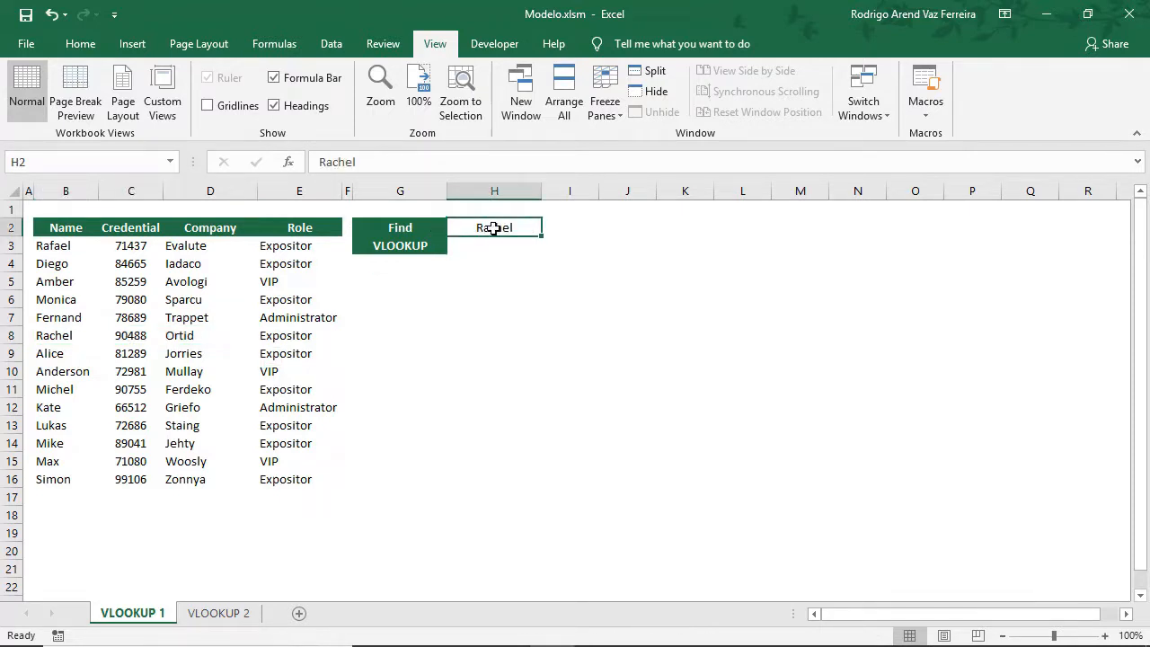
Start a VLOOKUP formula in cell H3
click(475, 249)
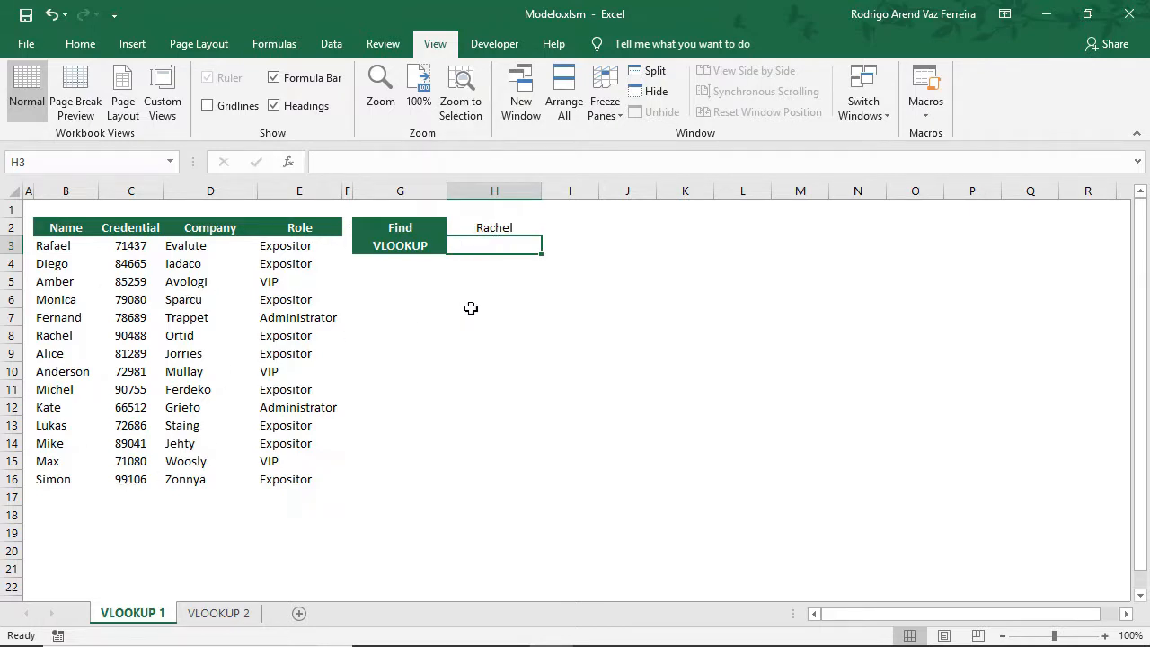
text(=vlook)
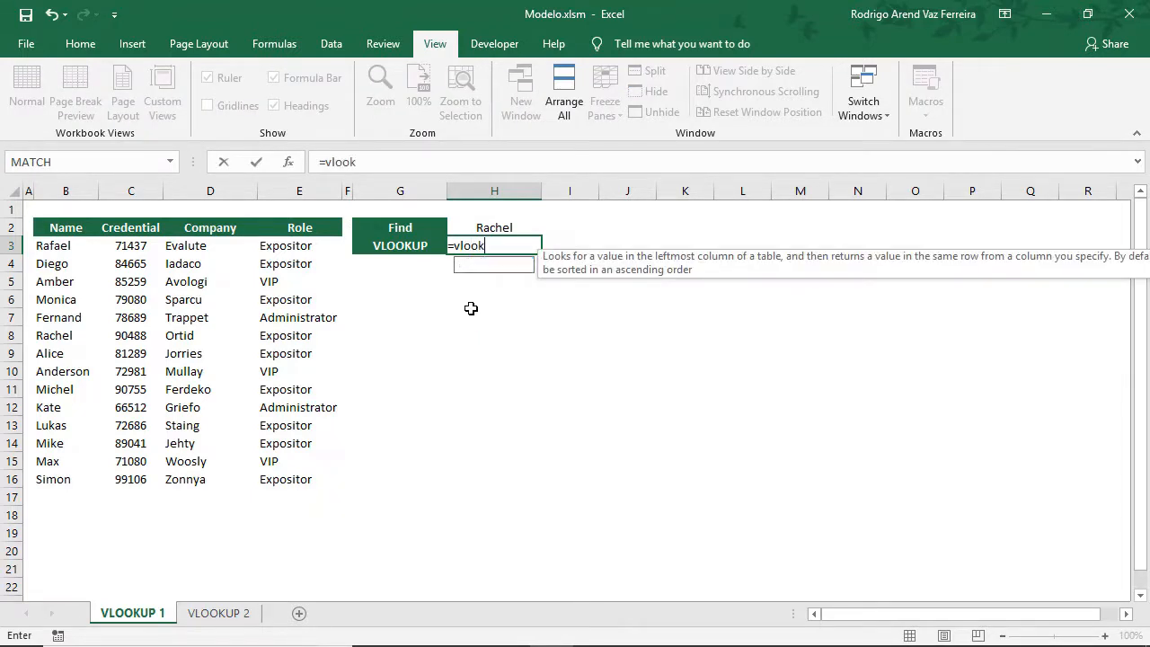
key(Tab)
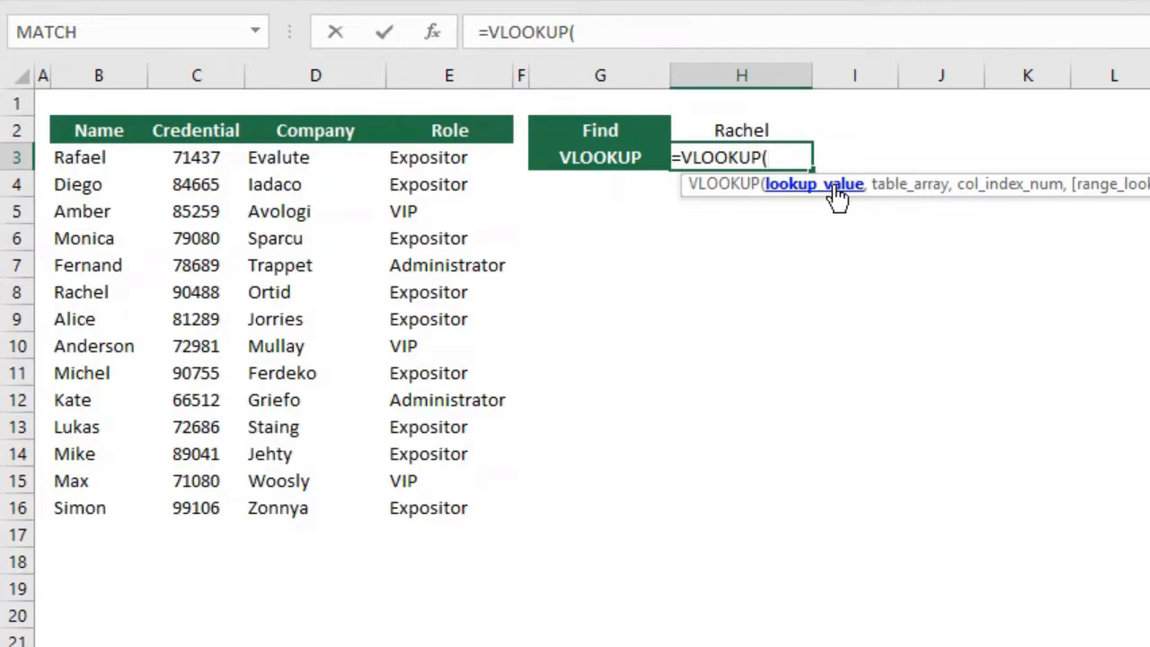
Try a reference to H2 and a quoted literal name as the lookup value, clearing each from the formula
click(768, 121)
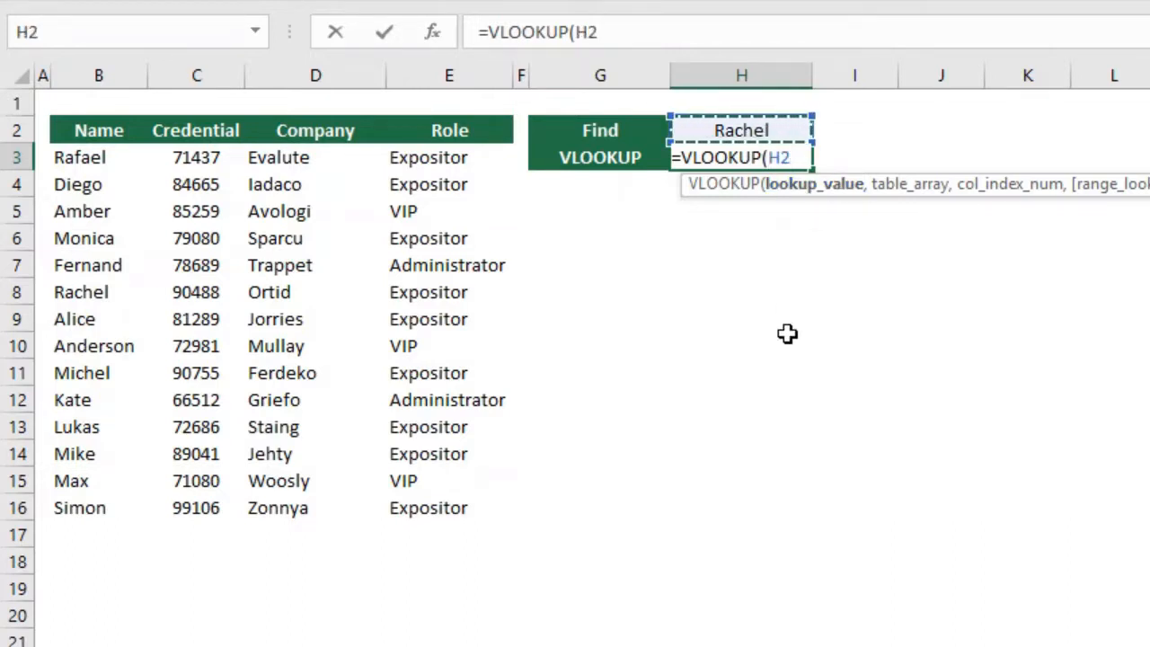
key(BackSpace)
key(BackSpace)
text(")
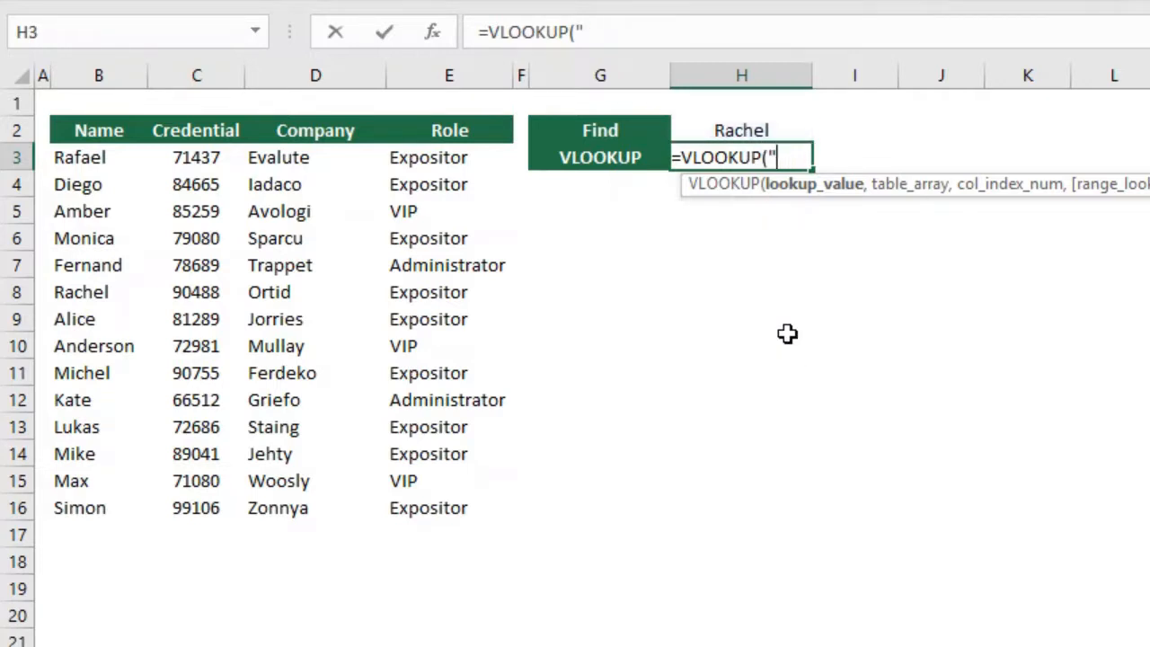
text(Rachel")
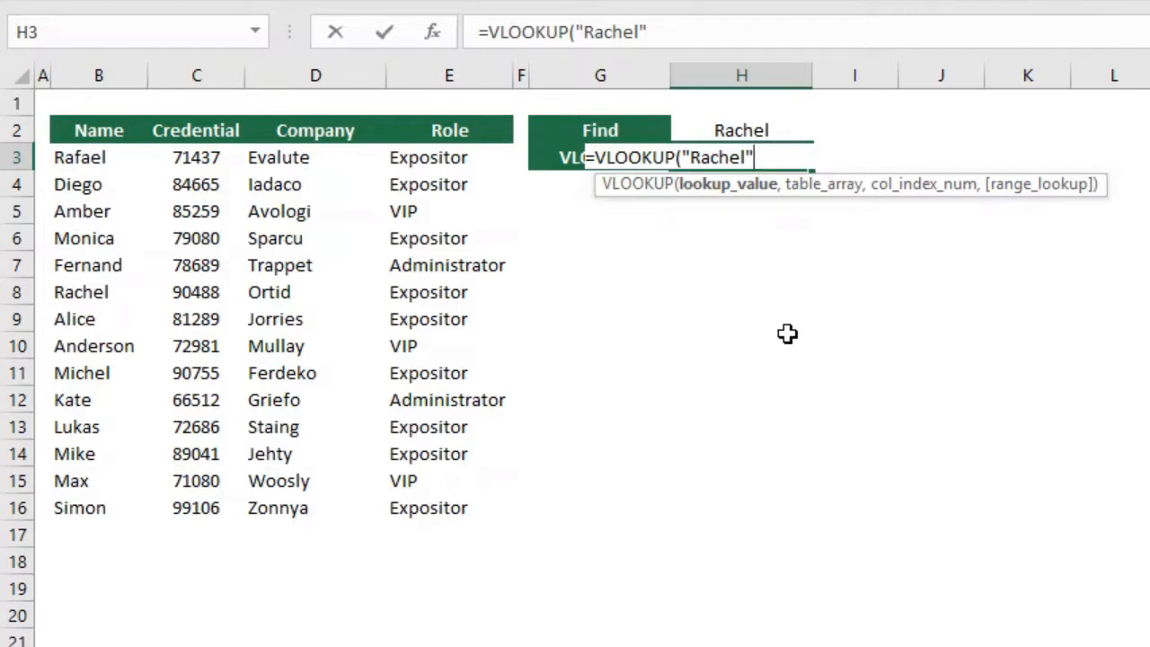
key(BackSpace)
key(BackSpace)
key(BackSpace)
key(BackSpace)
key(BackSpace)
key(BackSpace)
key(BackSpace)
key(BackSpace)
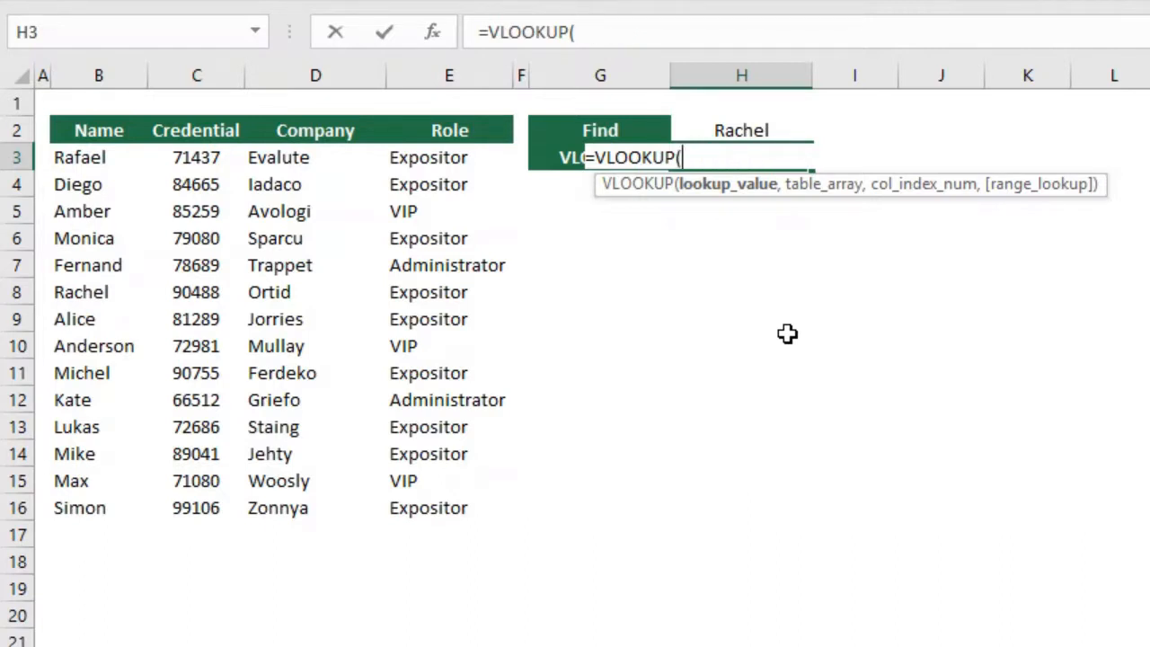
Set cell H2 as the VLOOKUP lookup value and the range B3:E16 as its table array
key(Up)
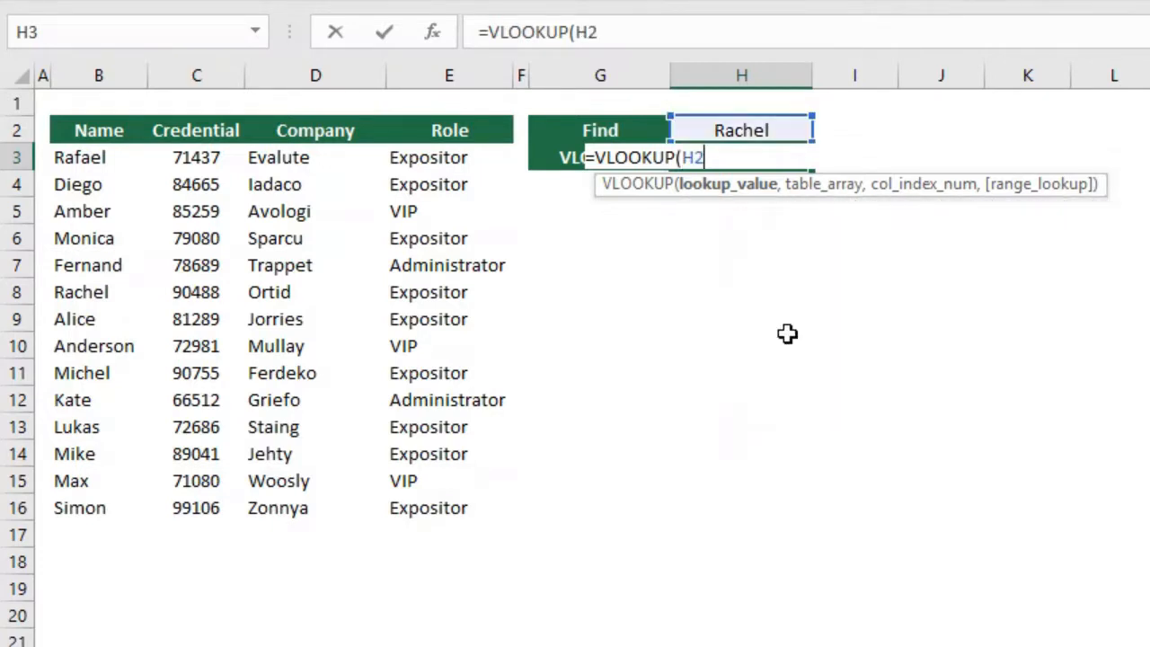
text(,)
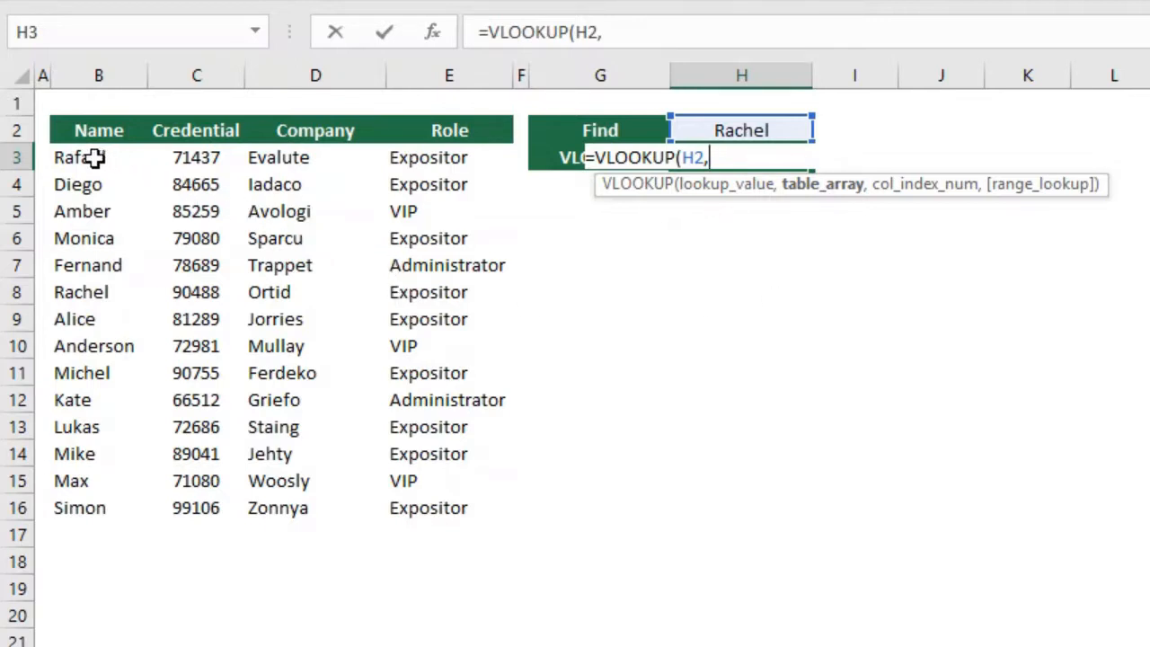
drag(96, 159, 441, 517)
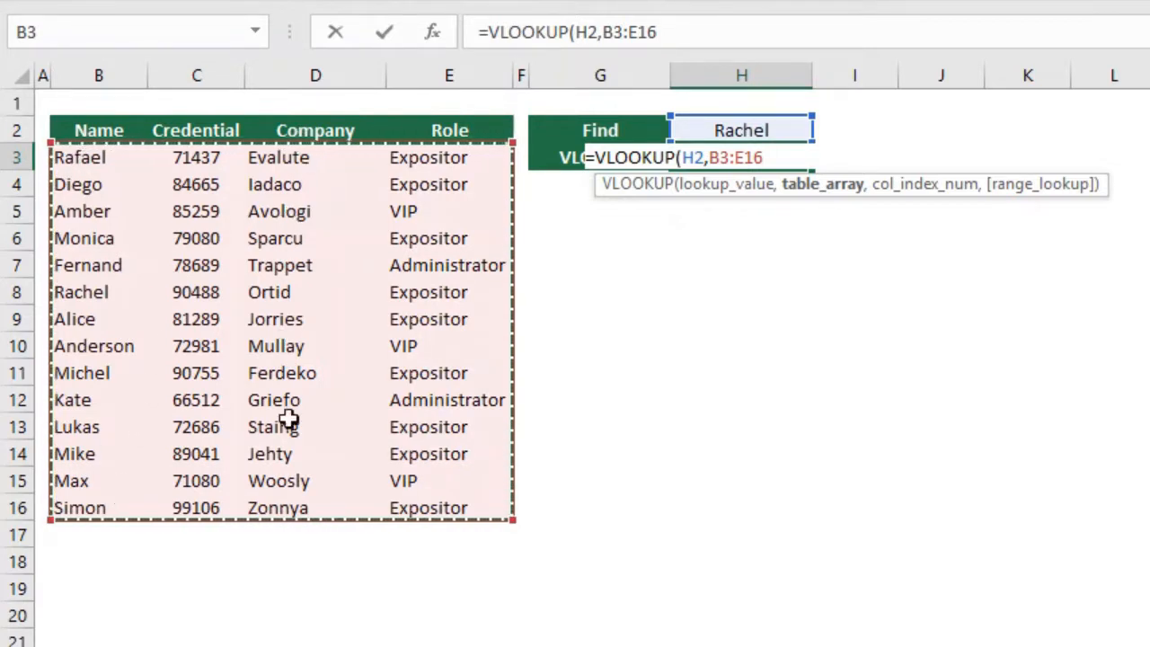
Try B3:D16, C3:E16 and A3:E16 as the table array, and return it to B3:E16
drag(96, 159, 336, 511)
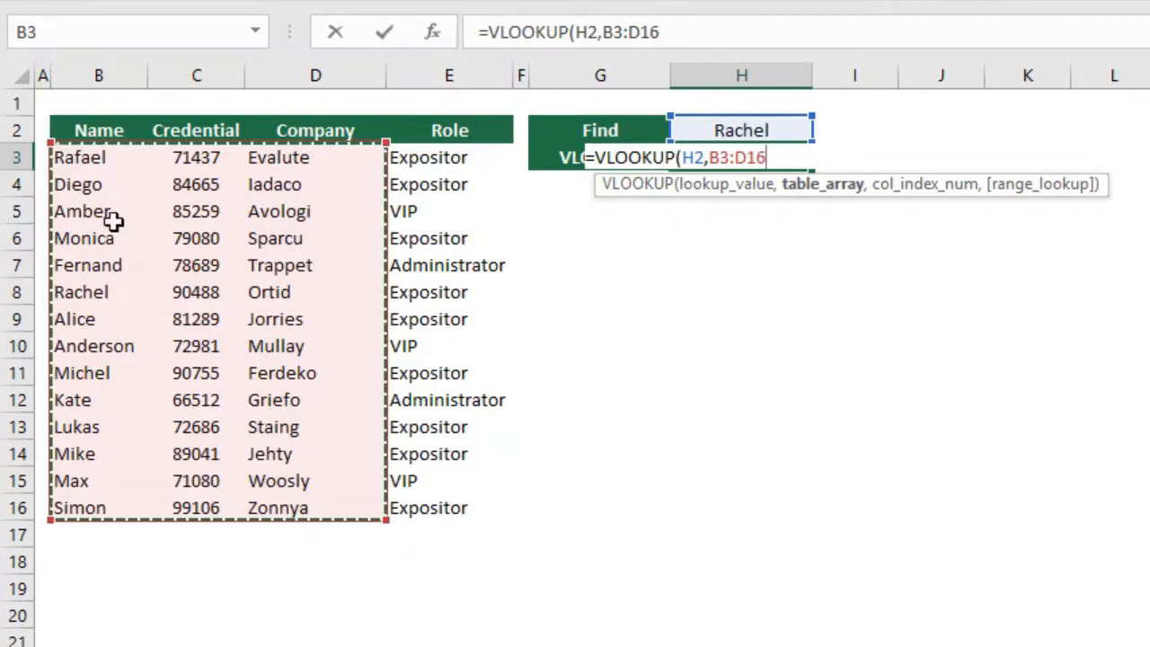
drag(90, 156, 488, 516)
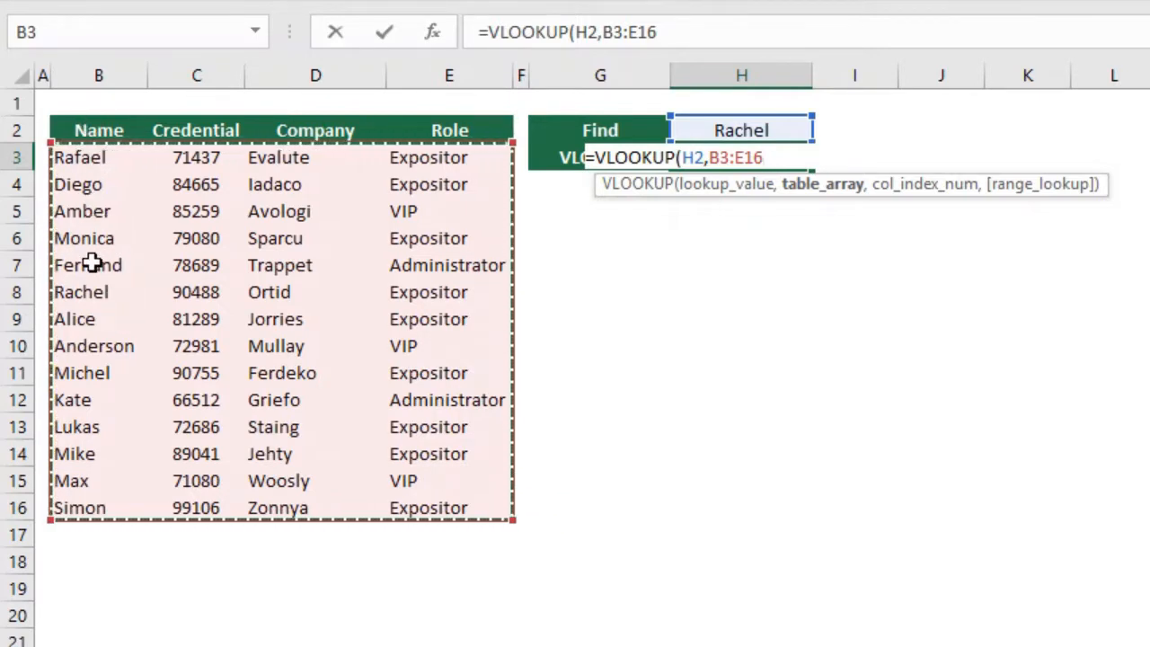
drag(190, 159, 445, 509)
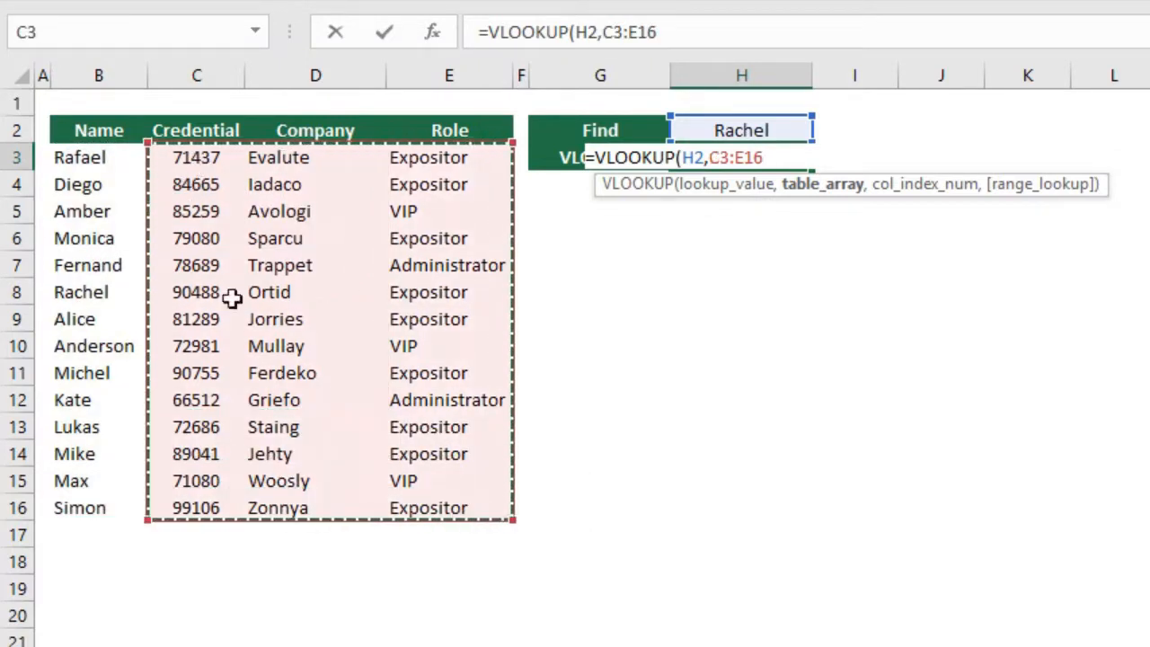
drag(46, 157, 471, 511)
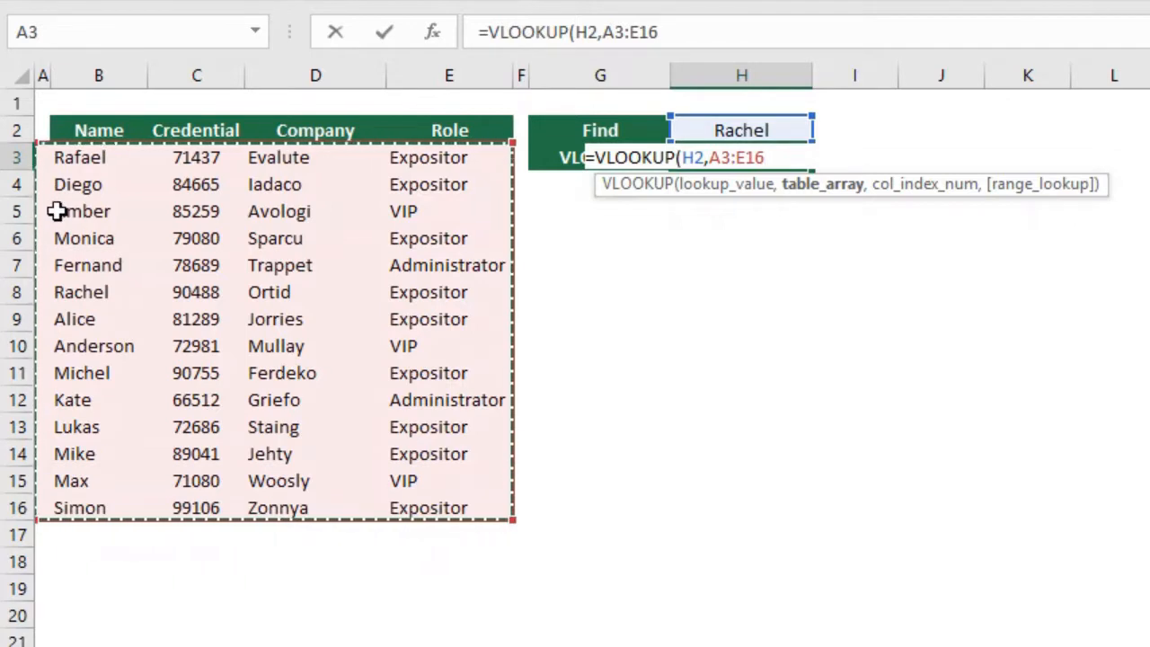
drag(104, 157, 465, 506)
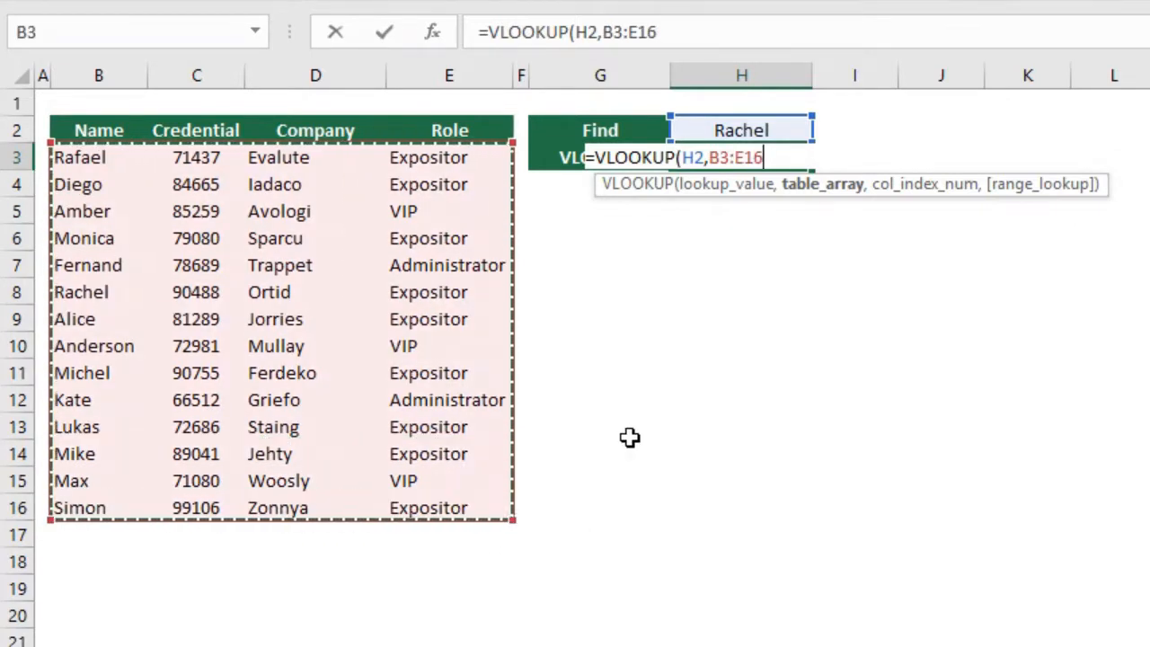
Complete the H3 formula with column index 3 and FALSE for exact match, and compare its result with row 8
text(,)
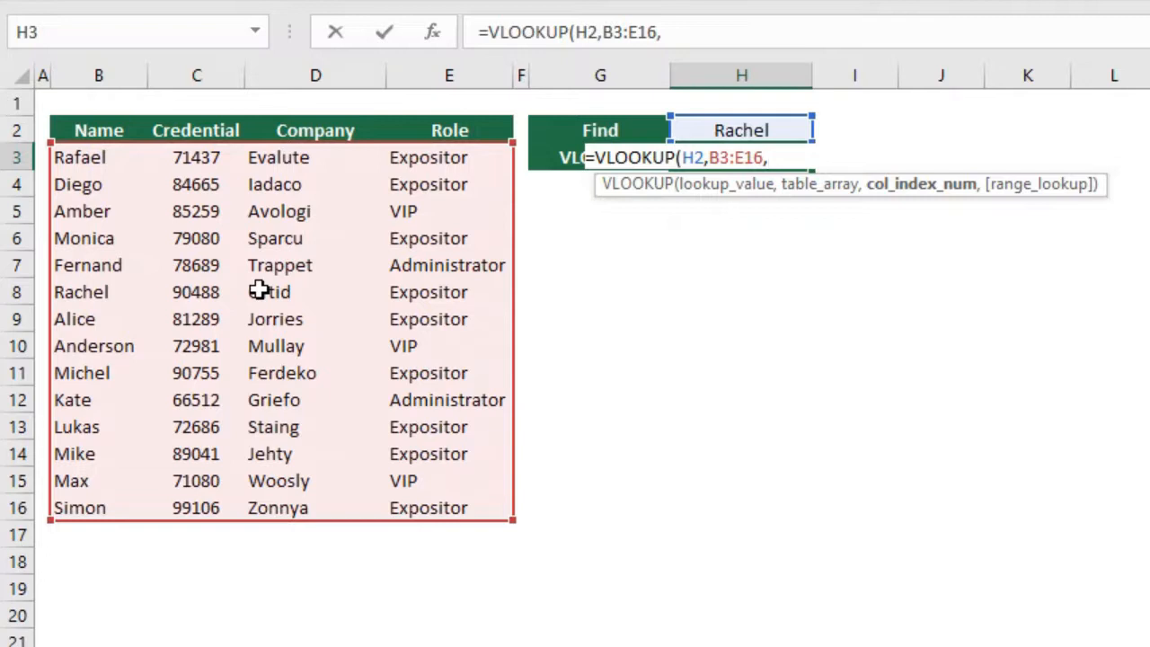
text(3,)
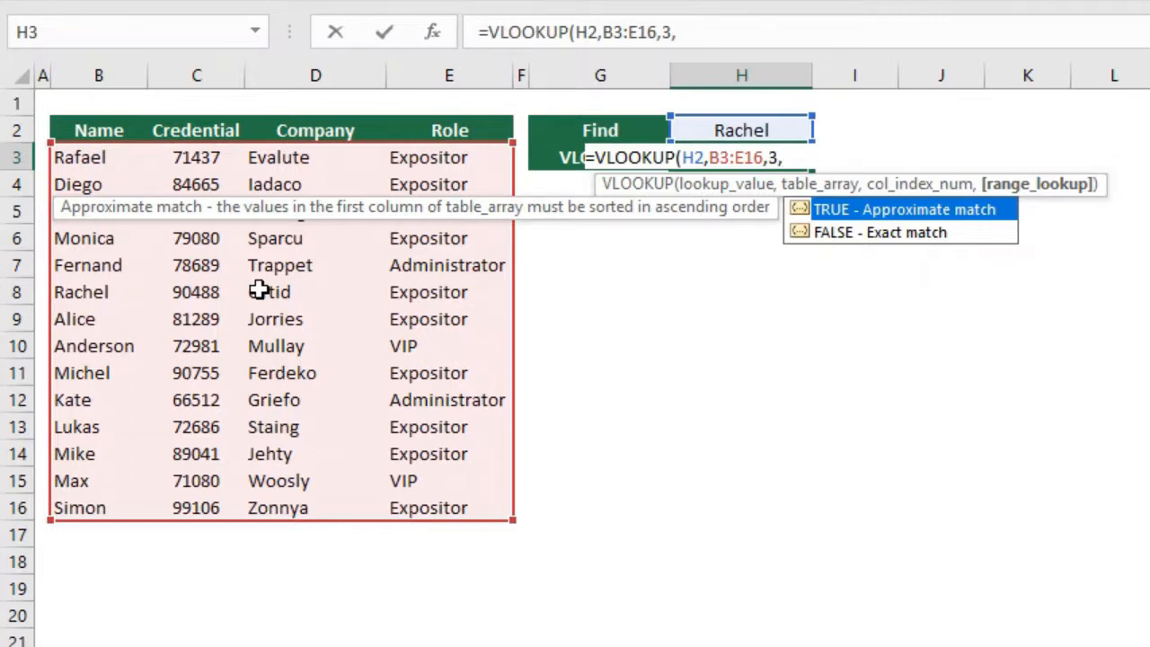
text(false))
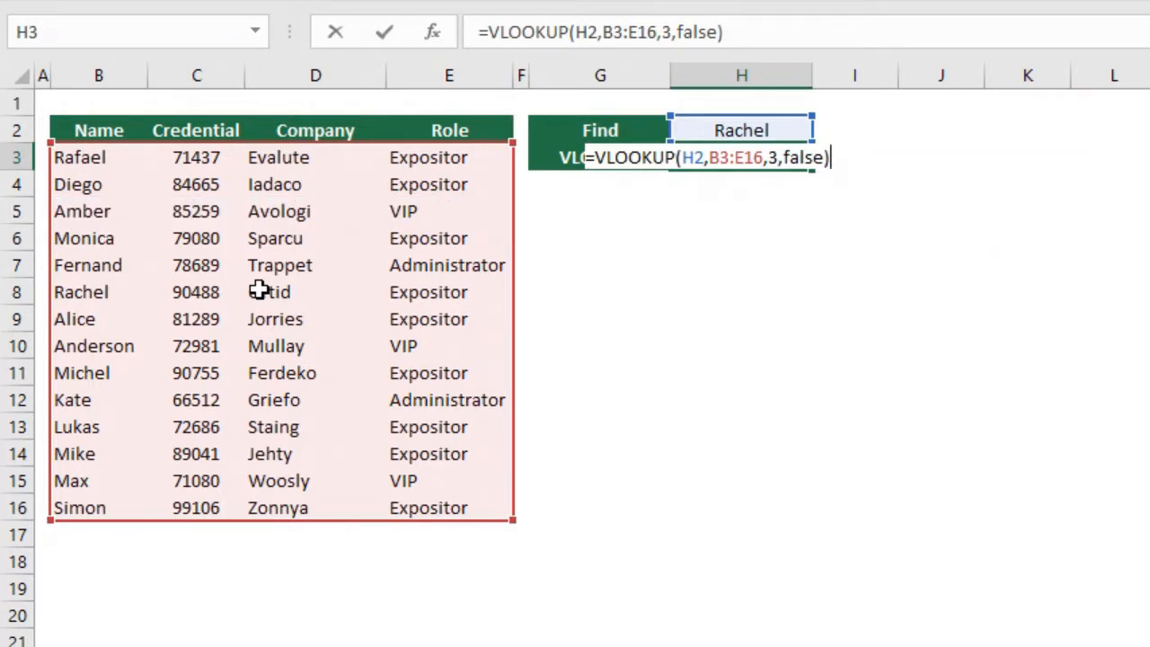
key(Return)
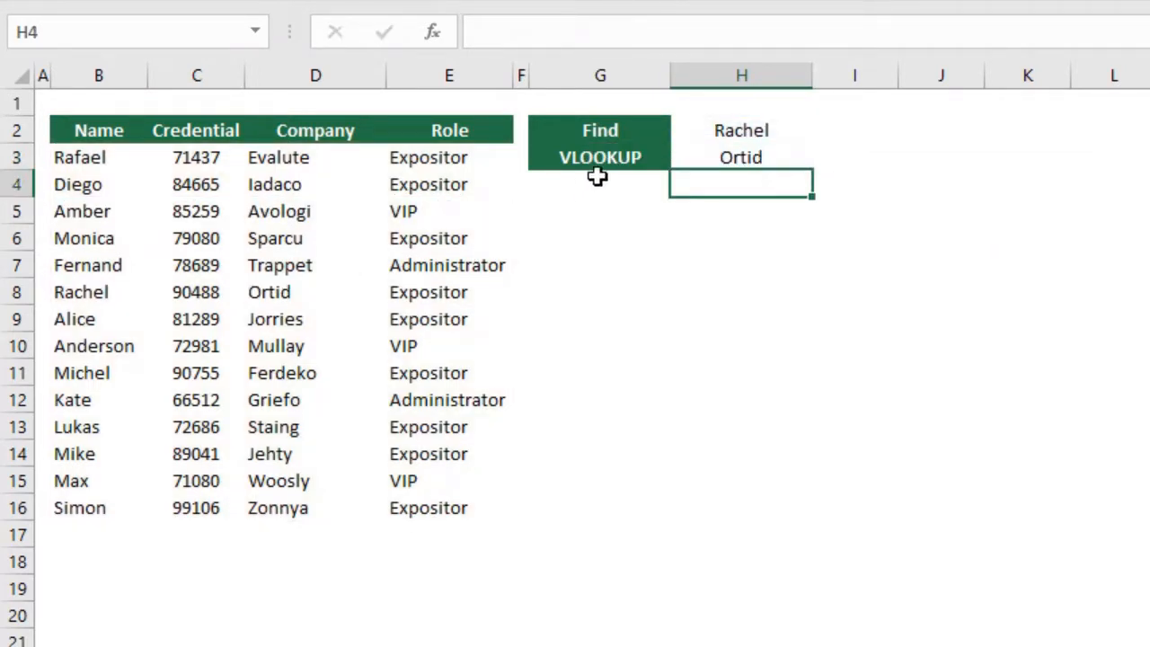
click(687, 159)
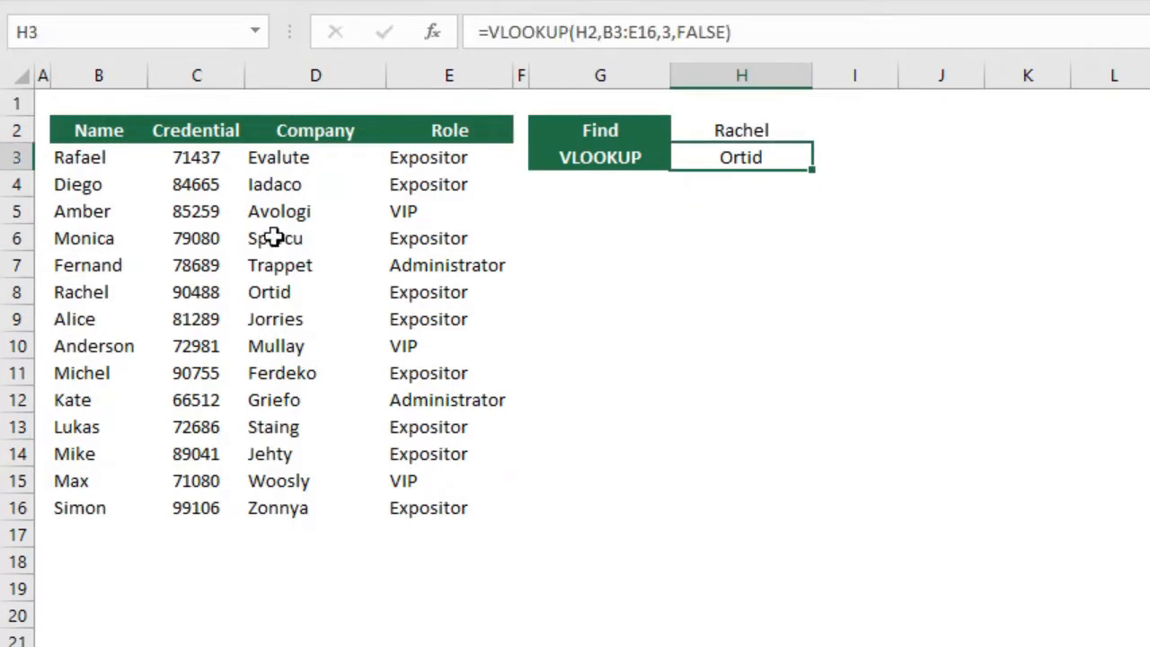
drag(113, 295, 310, 297)
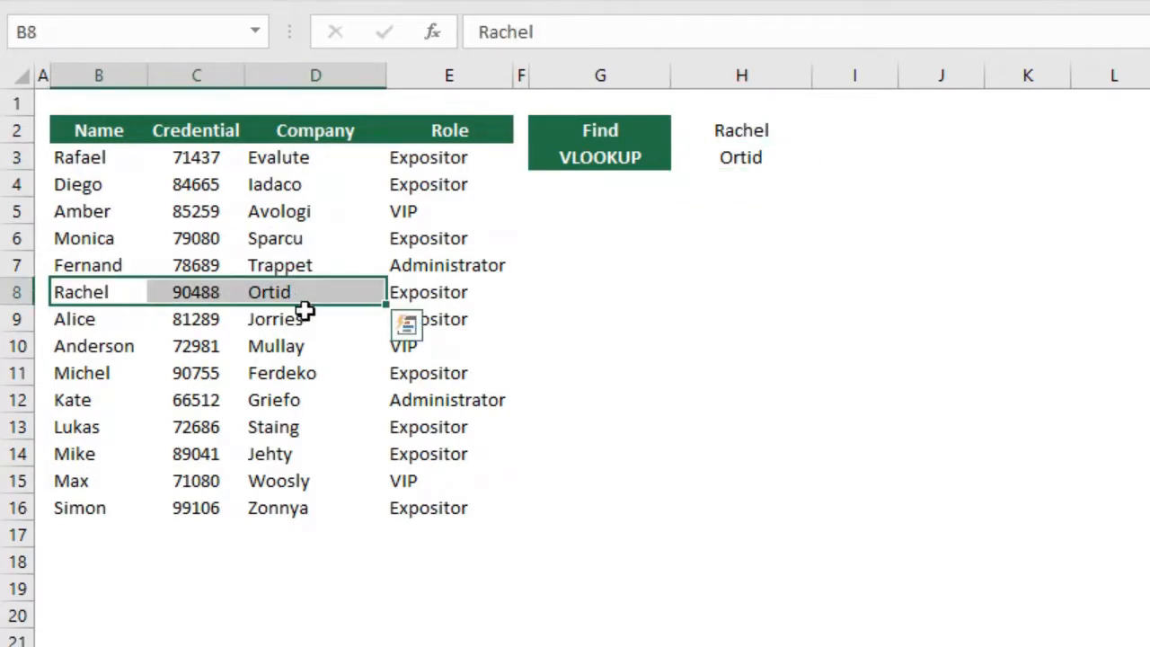
Change the column index in the H3 VLOOKUP formula to 2 and compare the result with row 8
click(739, 151)
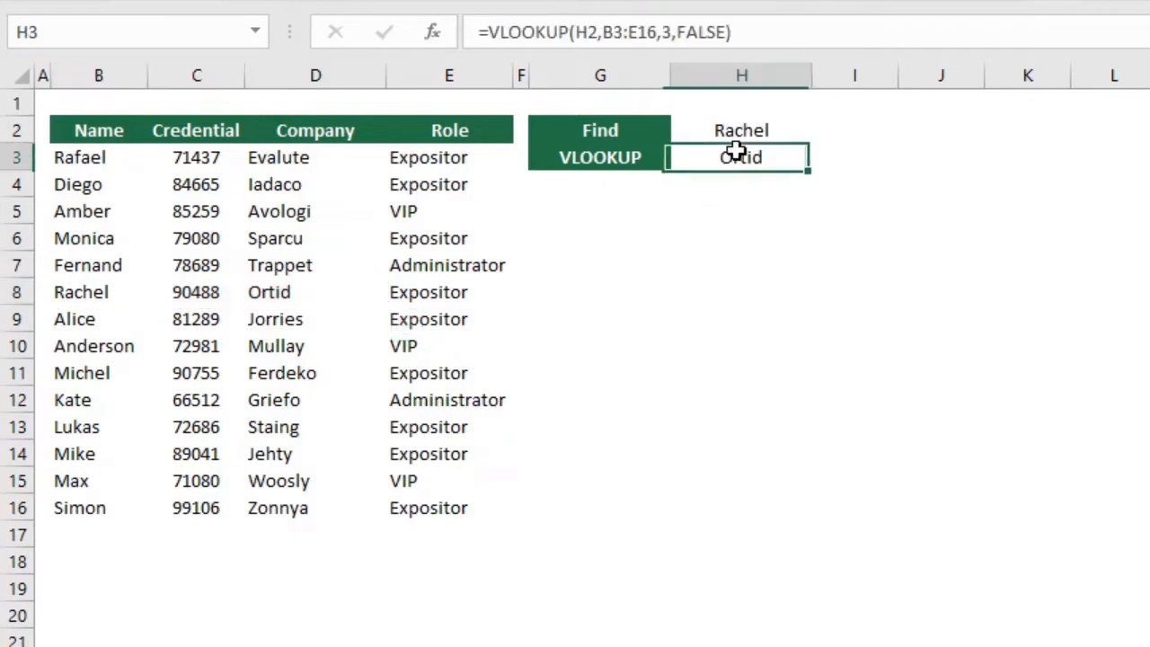
key(F2)
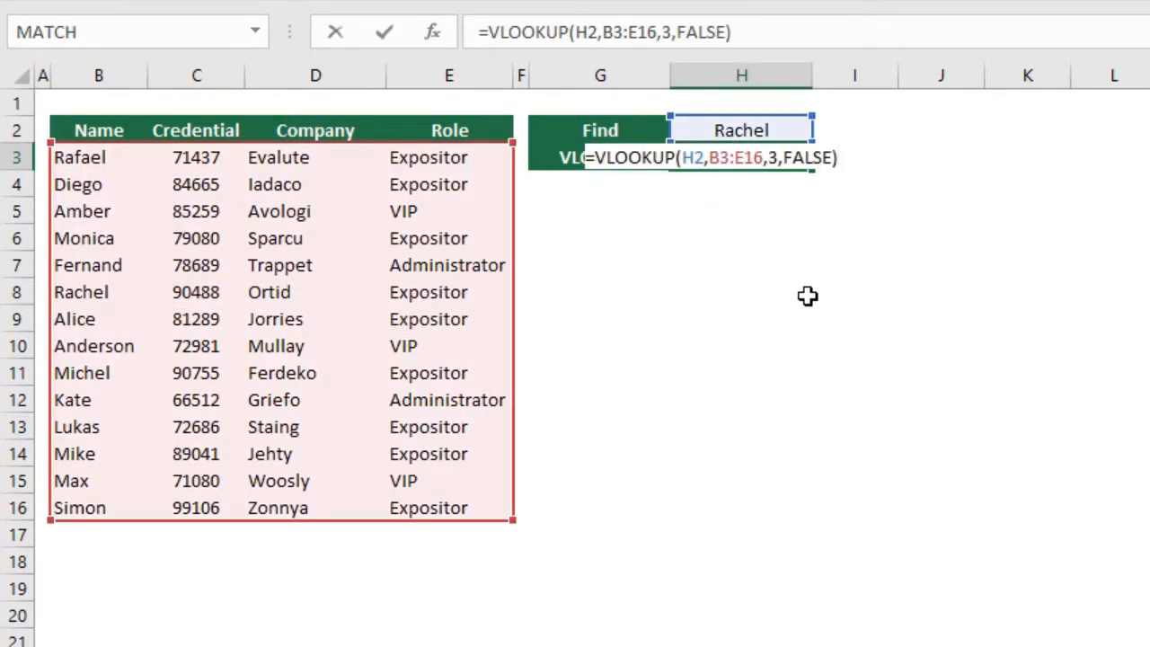
key(Left)
key(Left)
key(Left)
key(Left)
key(Left)
key(Left)
key(Left)
key(BackSpace)
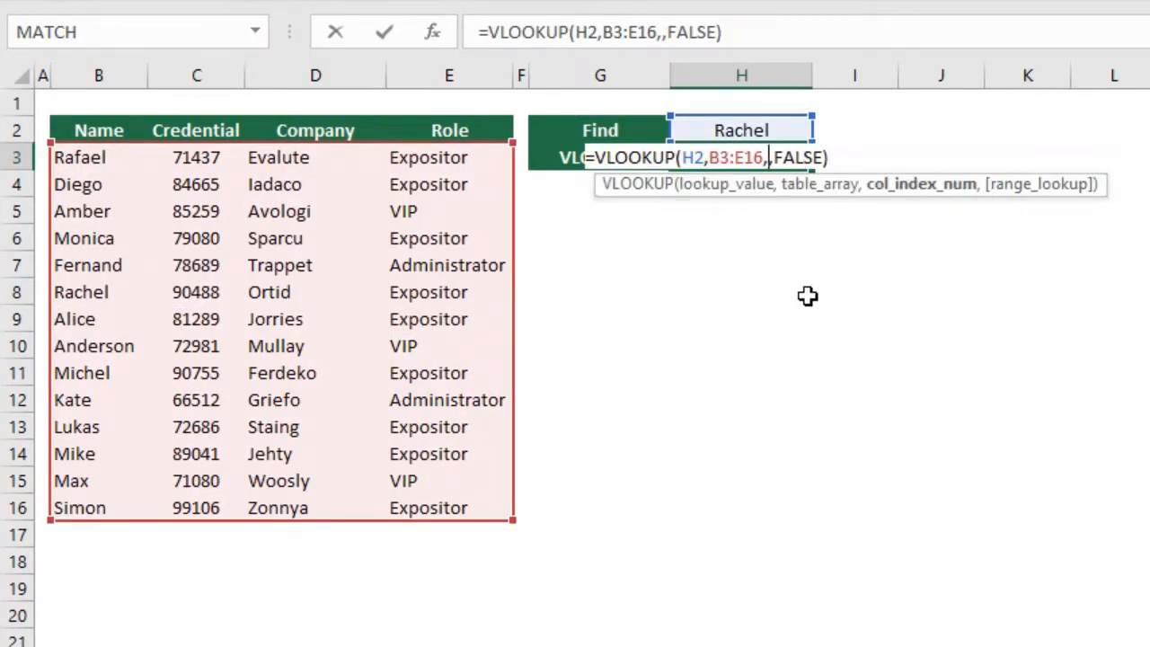
text(2)
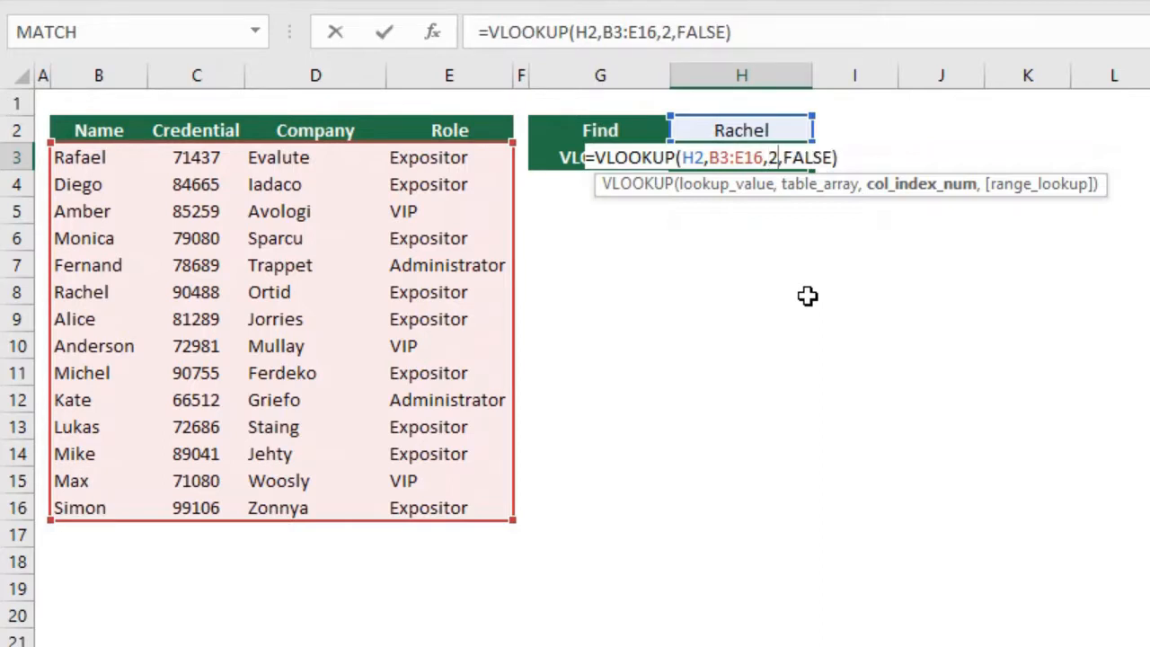
key(Return)
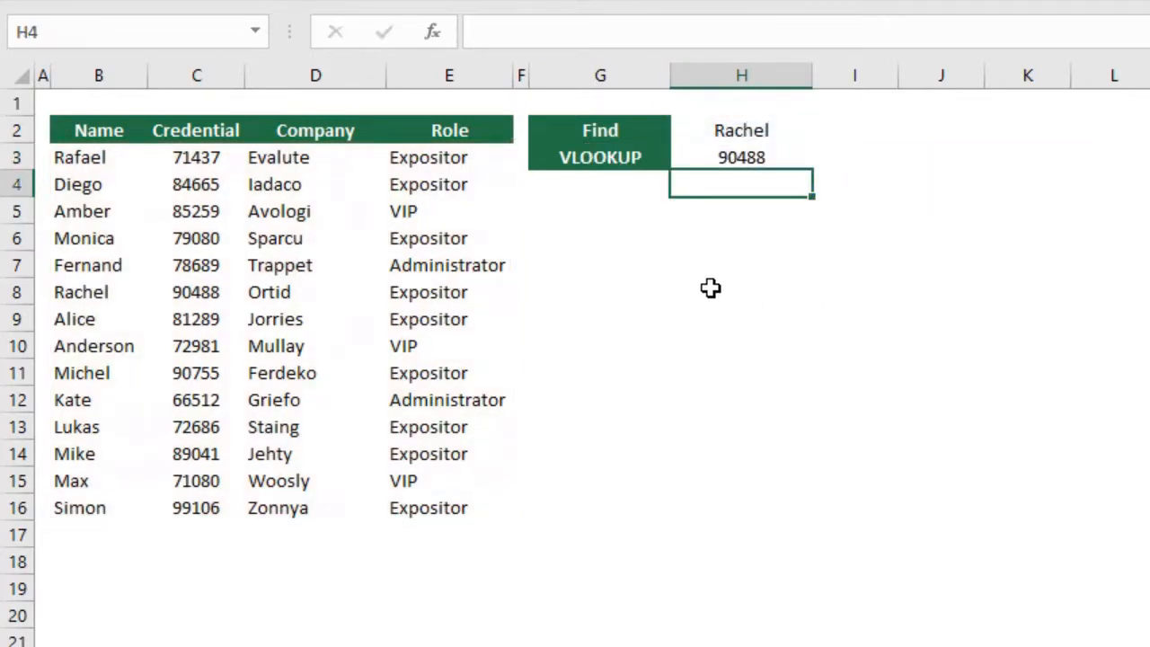
drag(117, 297, 223, 305)
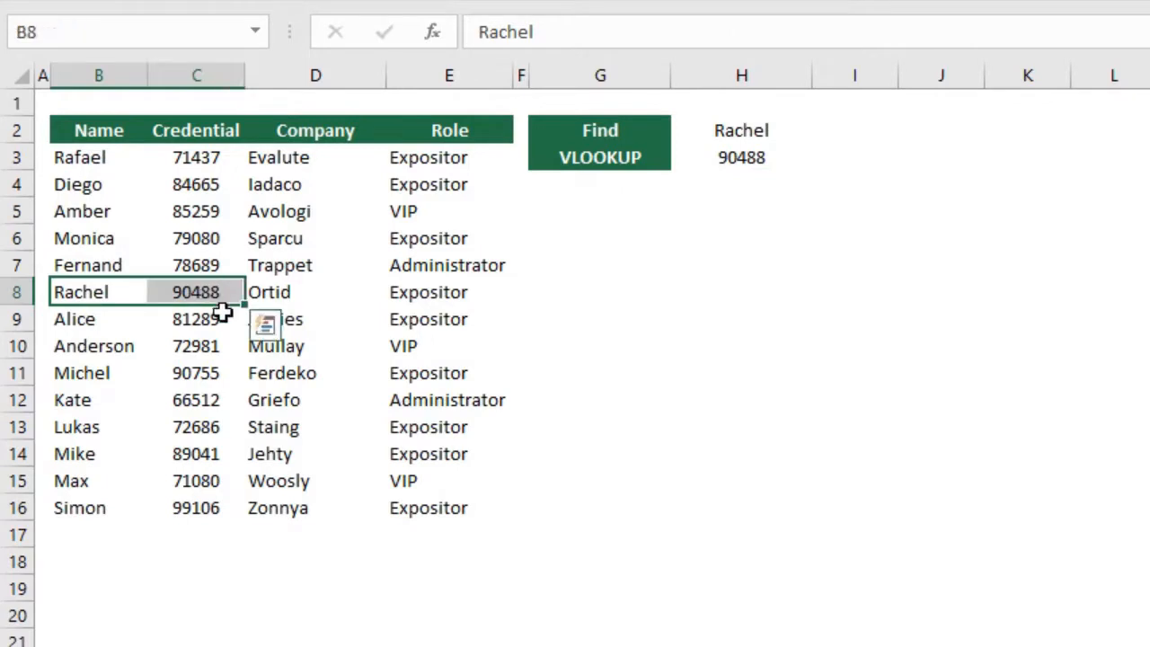
Change the column index in the H3 VLOOKUP formula to 4 to return the Role column
click(755, 154)
double_click(778, 159)
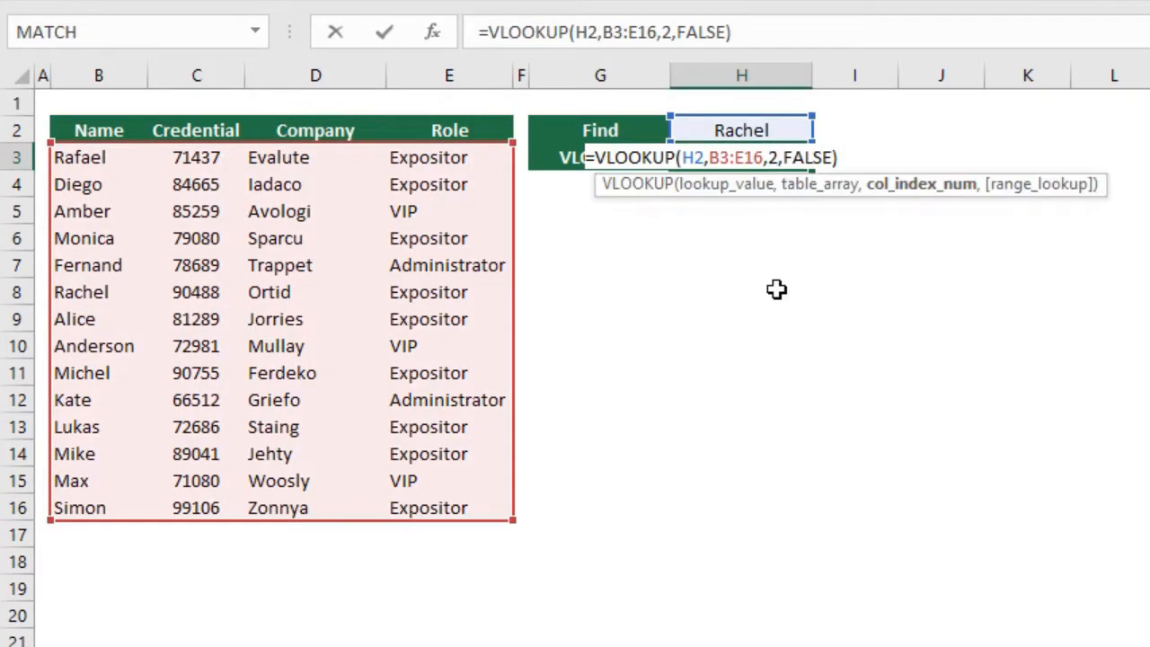
key(BackSpace)
text(4)
key(Return)
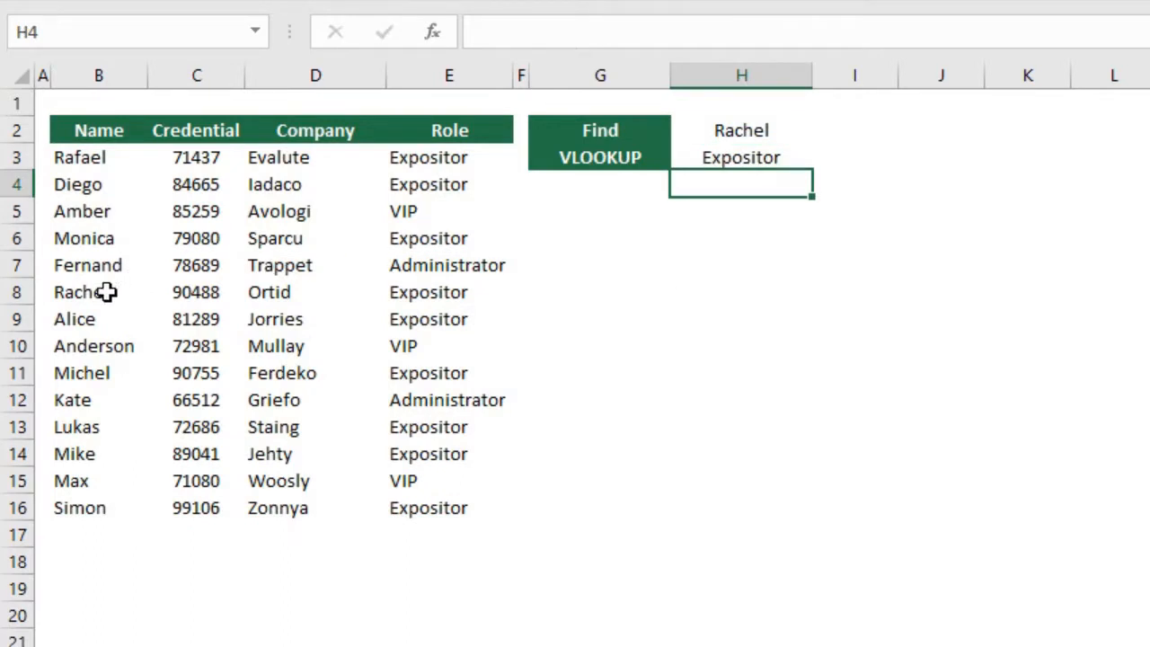
Check the H3 result against row 8, and replace the lookup name in H2 with the name from B4
drag(106, 293, 513, 293)
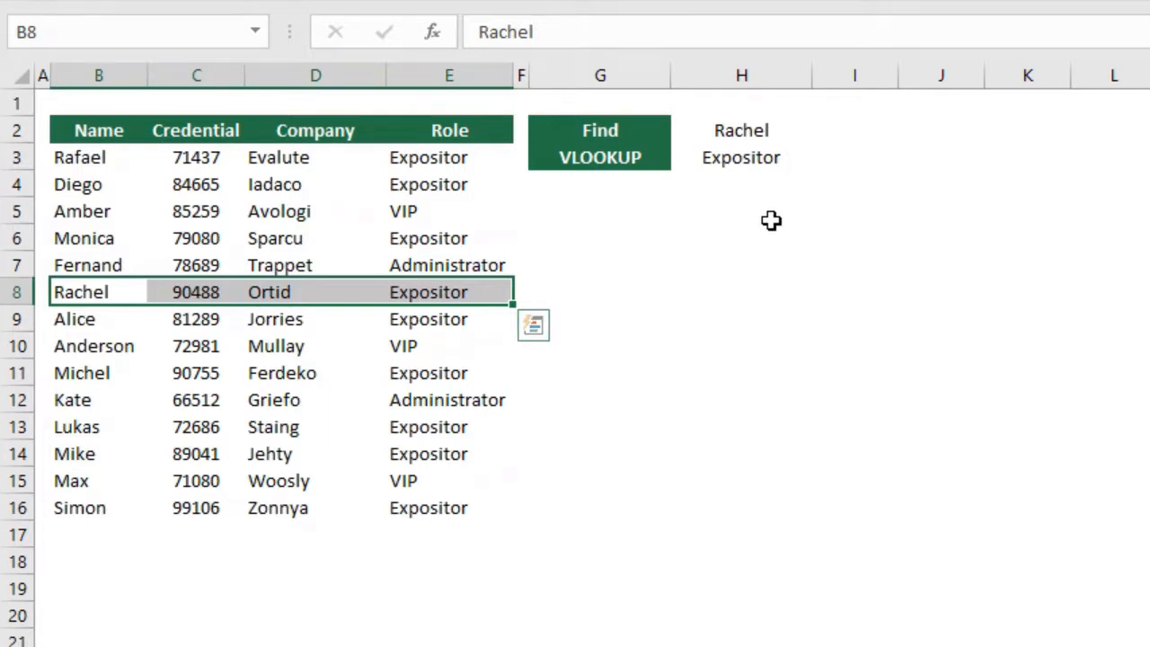
click(763, 129)
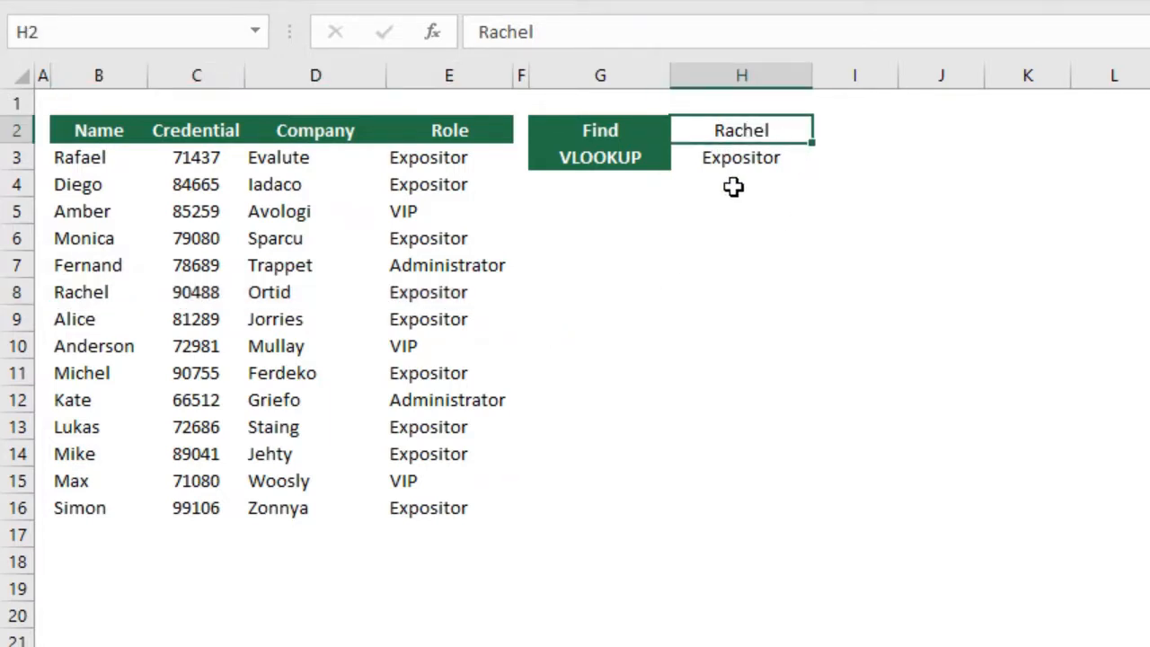
text(Diego)
key(Return)
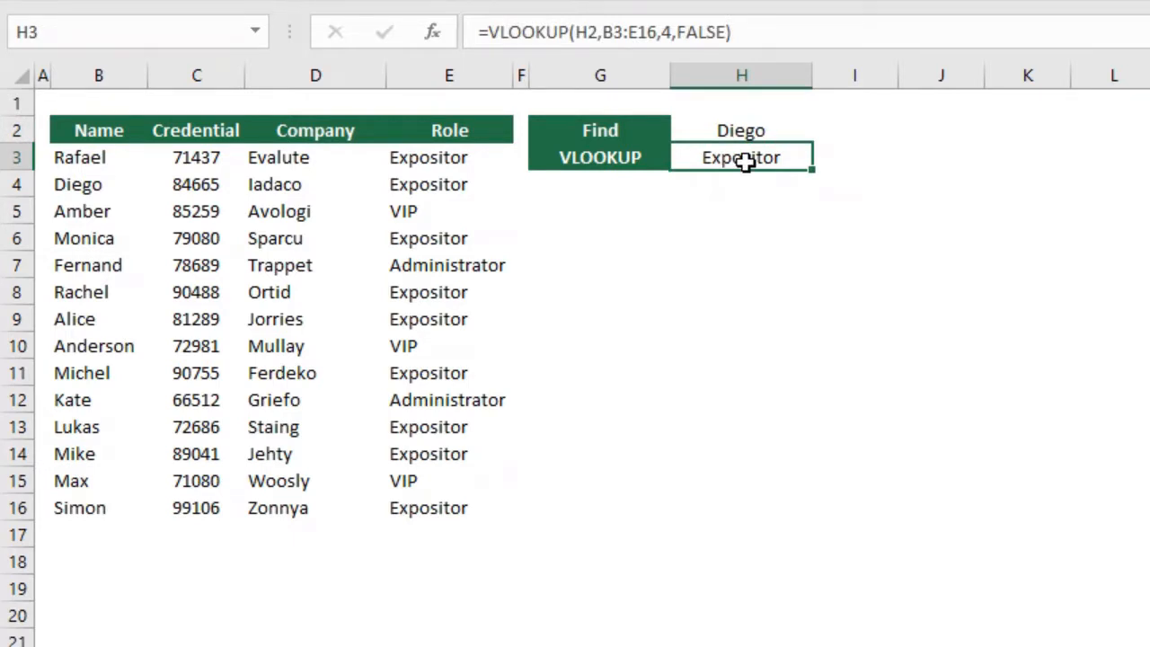
Change the column index in the H3 VLOOKUP formula to 3 and compare the result with the company in row 4
key(F2)
key(Left)
key(Left)
key(Left)
key(Left)
key(Left)
key(Left)
key(Left)
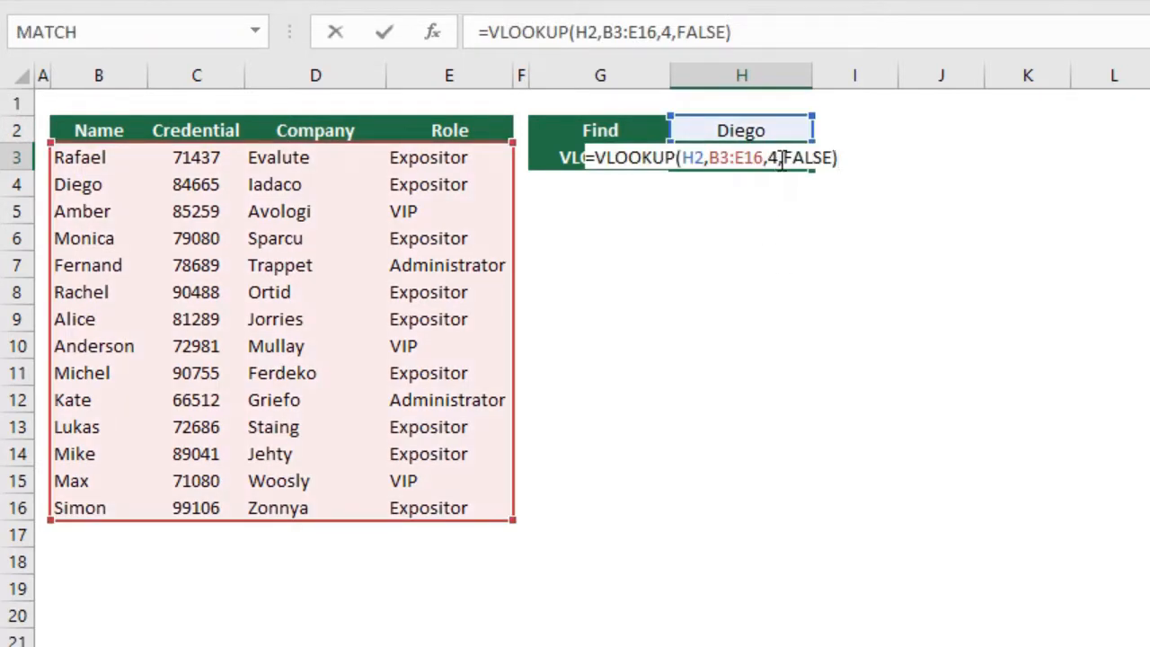
key(BackSpace)
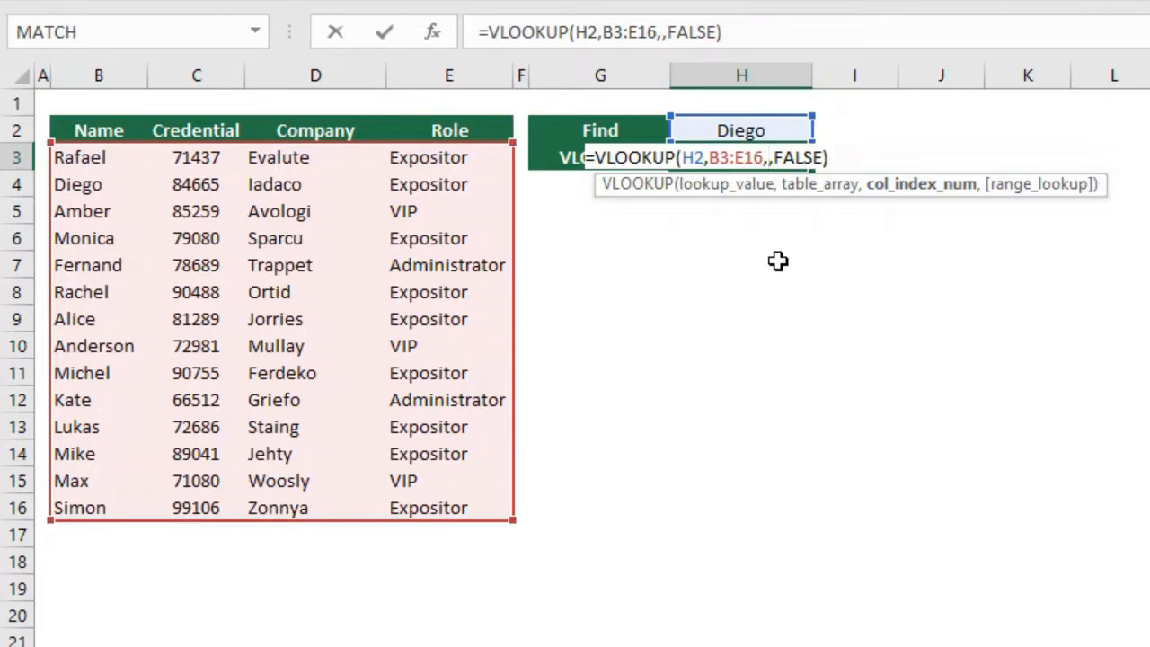
text(3)
key(Return)
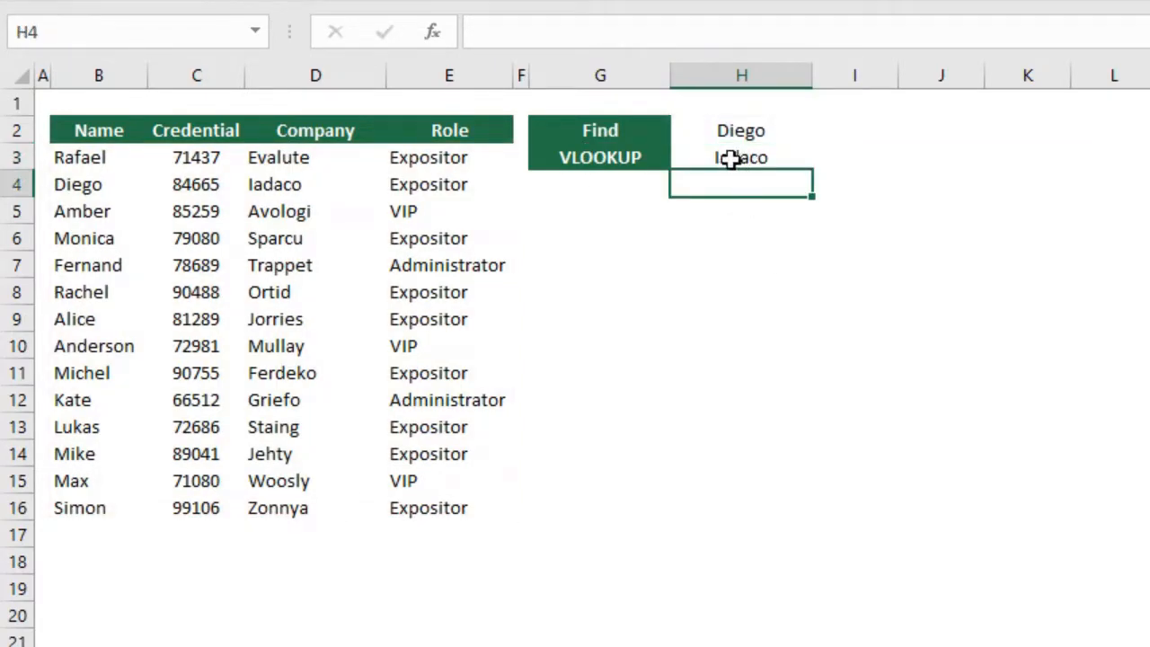
drag(84, 189, 326, 196)
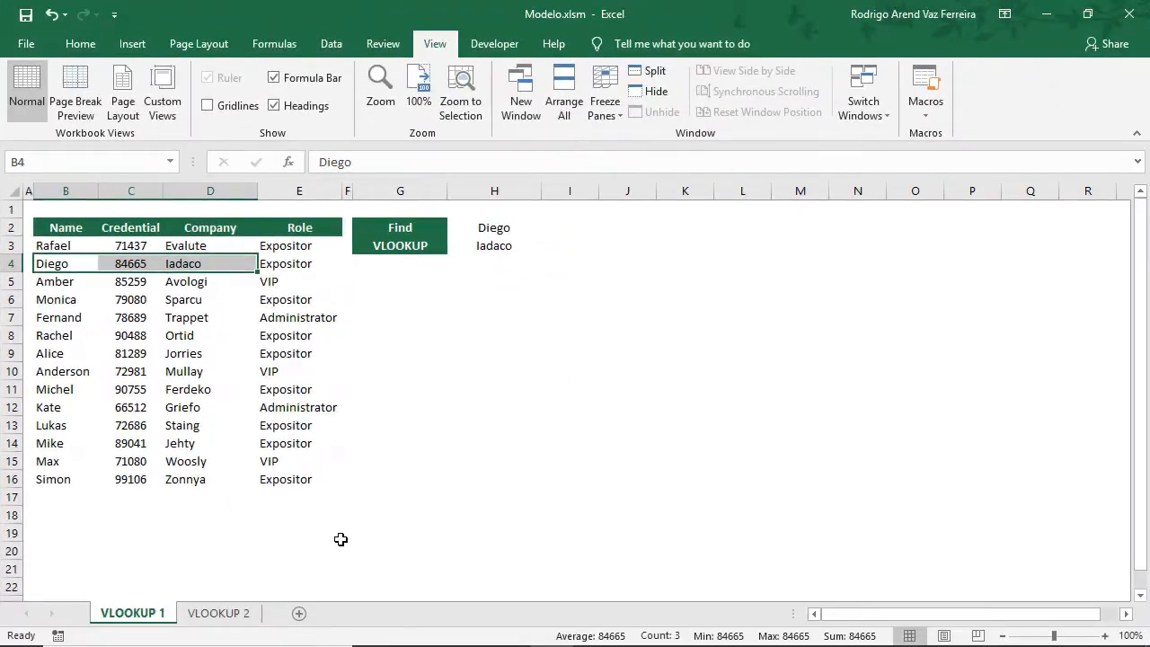
Open the VLOOKUP 2 sheet and review its Name and Score columns and the first Prize cell, D3
click(235, 621)
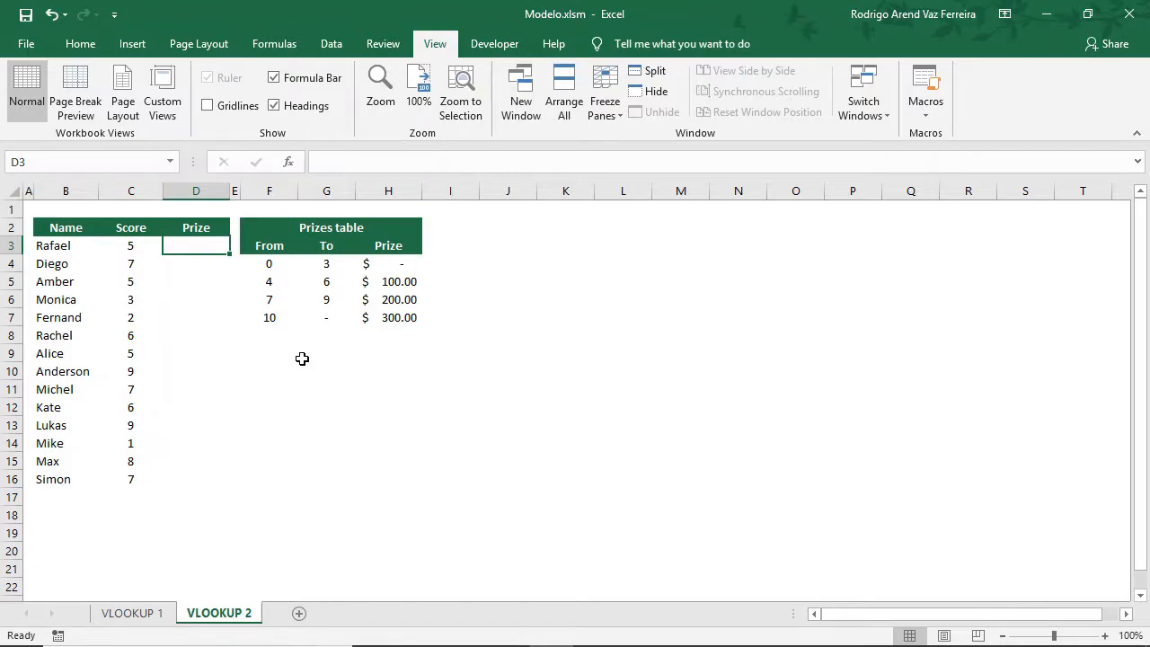
drag(59, 249, 56, 463)
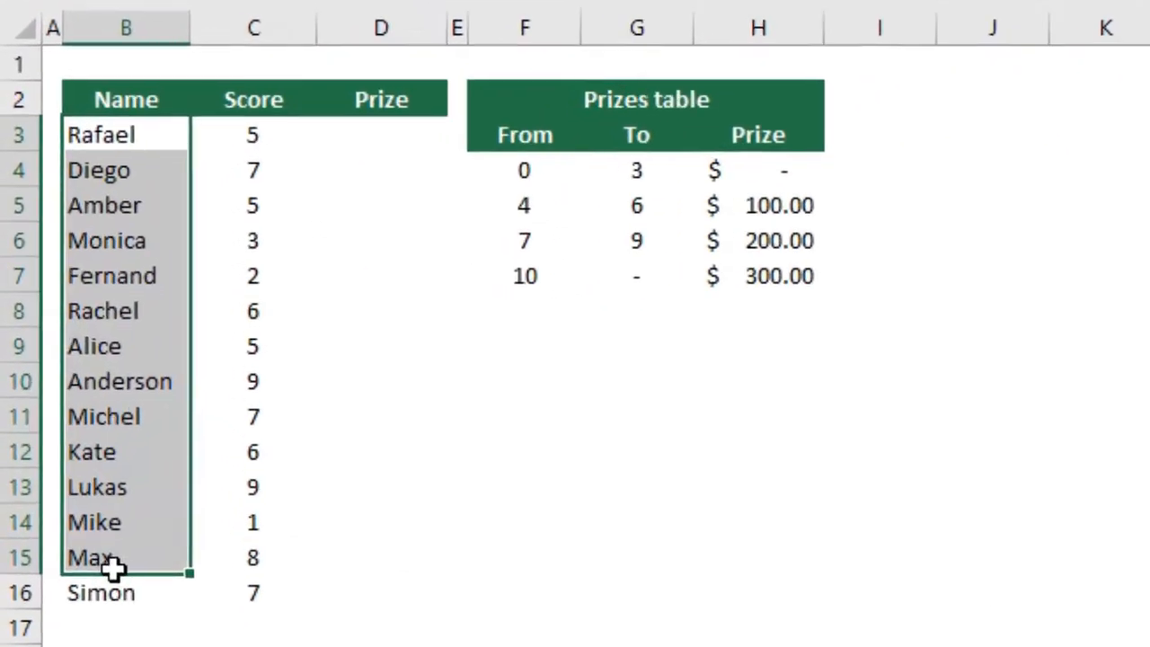
drag(112, 566, 115, 589)
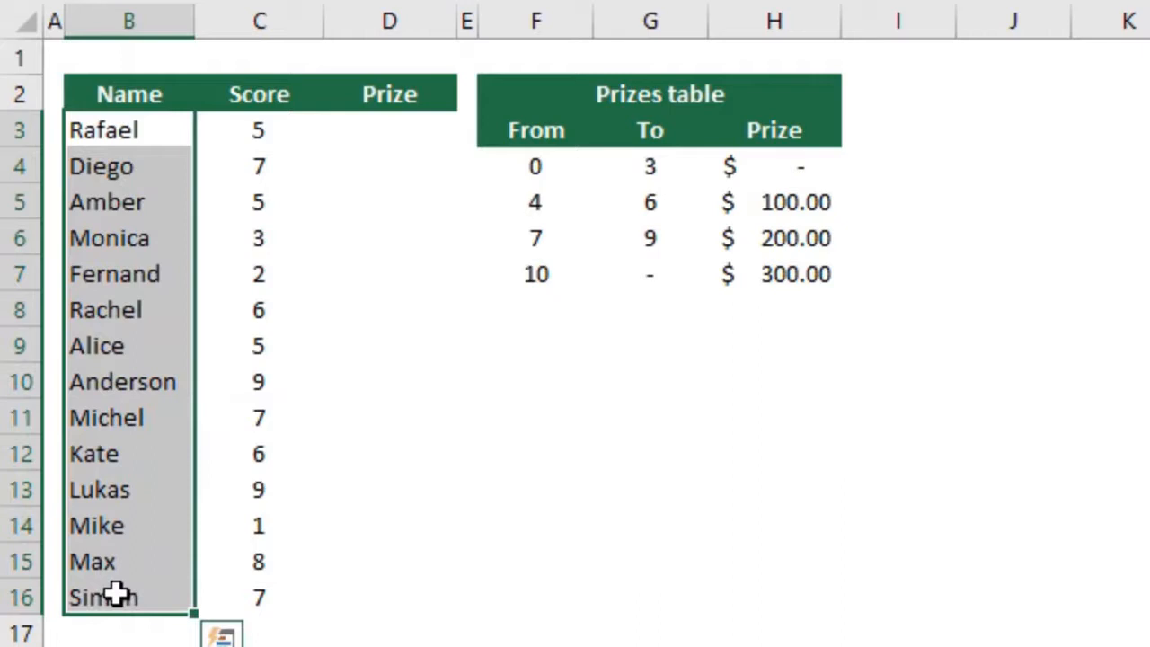
drag(290, 598, 299, 117)
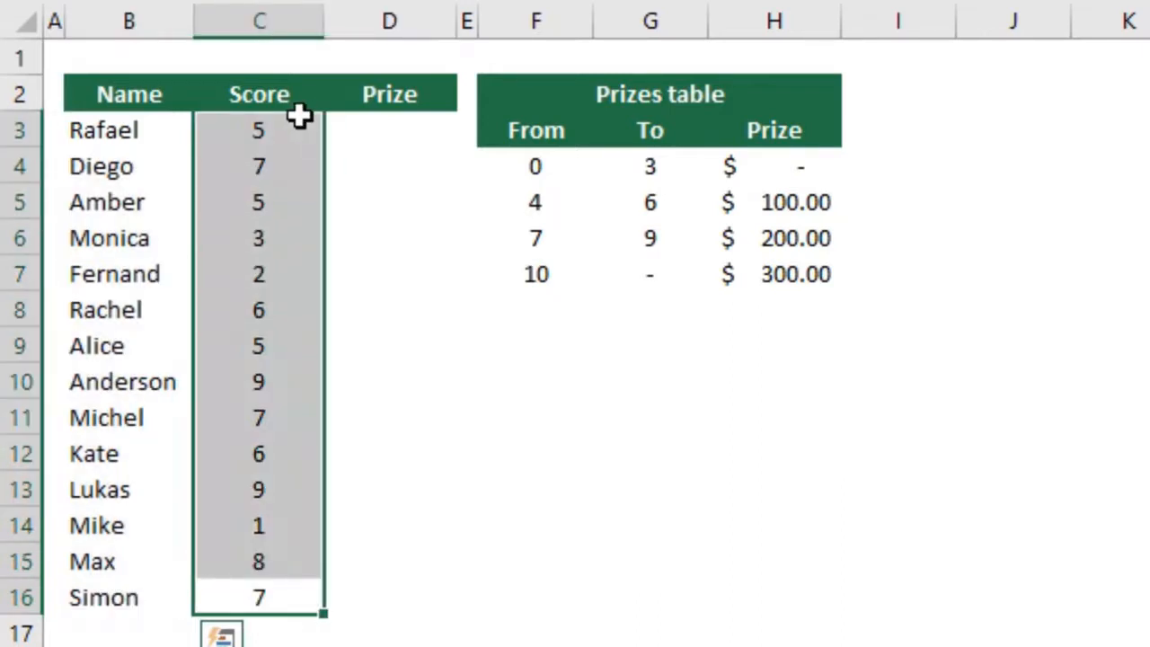
click(399, 138)
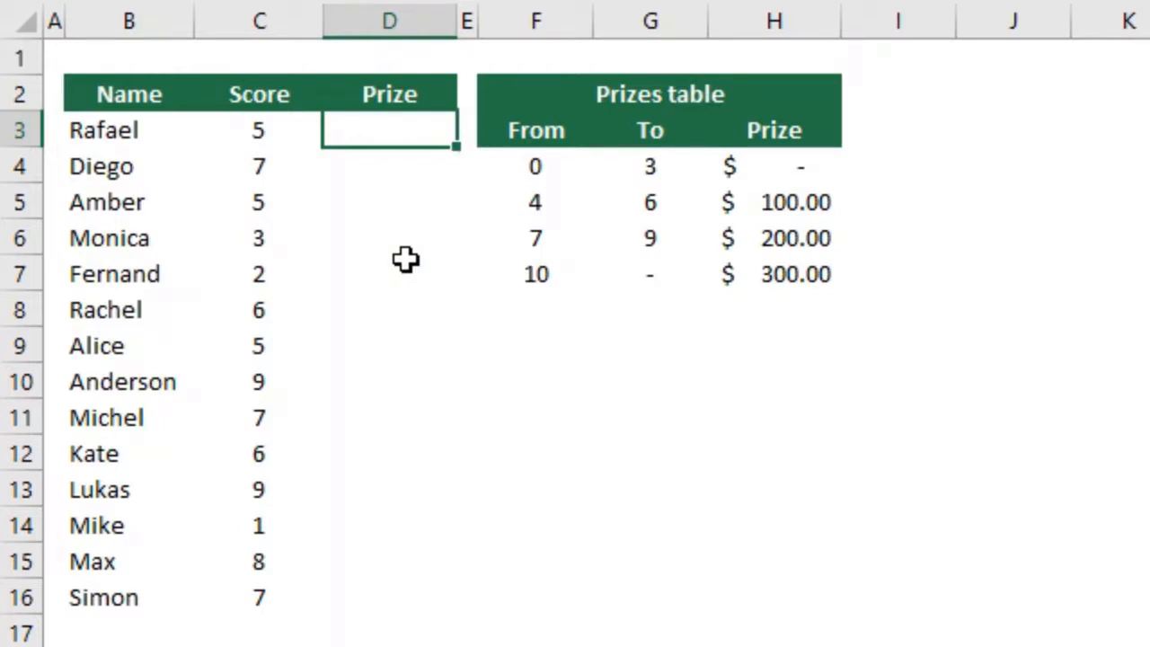
Examine each From–To score range and its corresponding prize in the Prizes table, rows 4 to 7
click(519, 164)
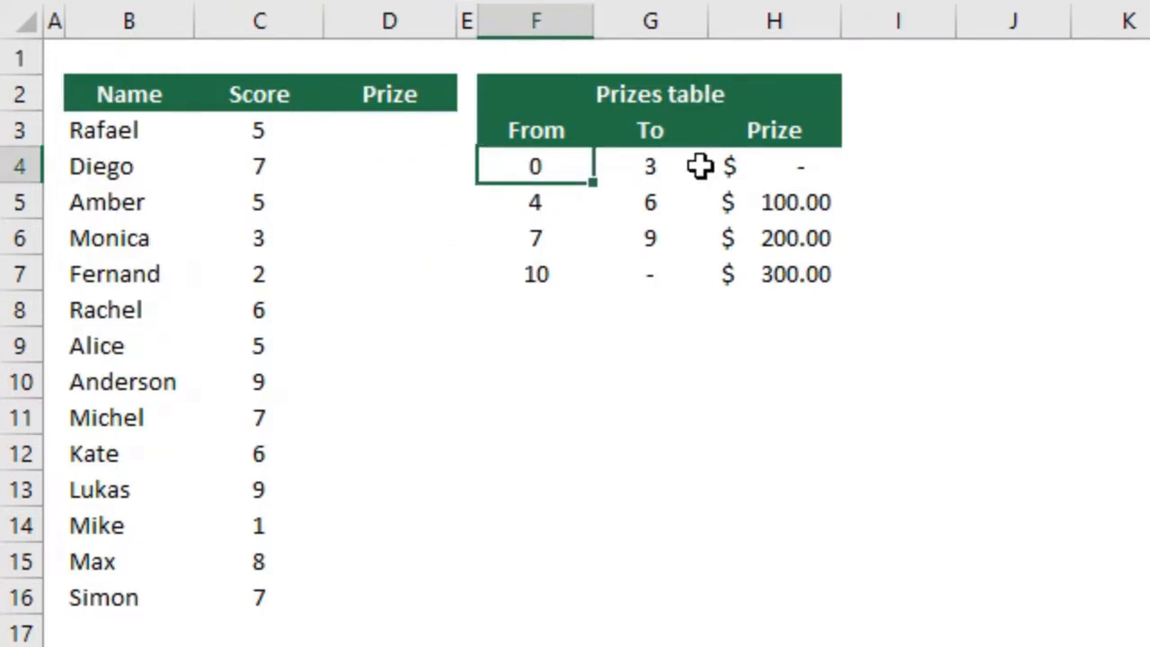
click(697, 165)
click(765, 166)
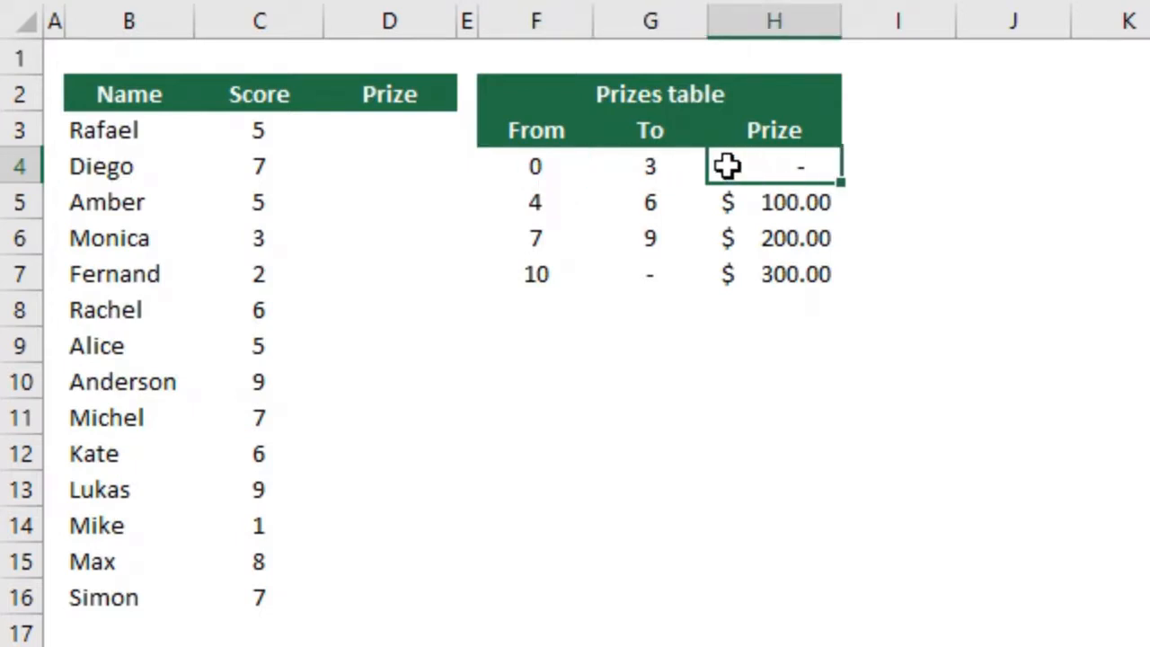
click(576, 205)
click(651, 203)
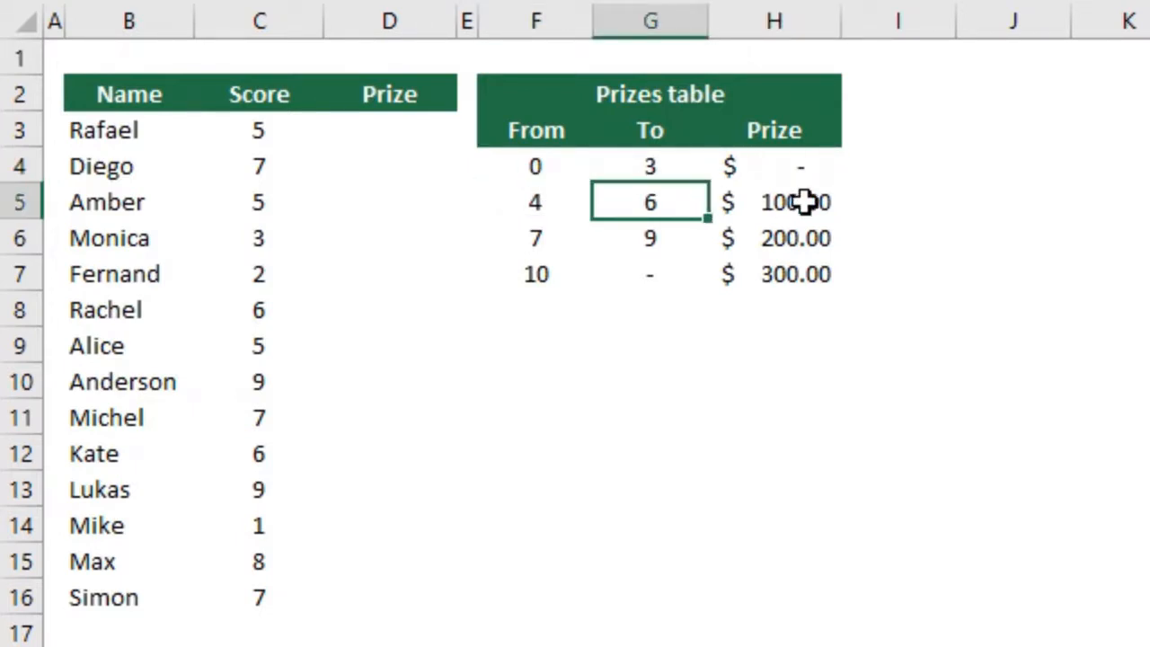
click(805, 202)
click(558, 245)
click(629, 242)
click(746, 241)
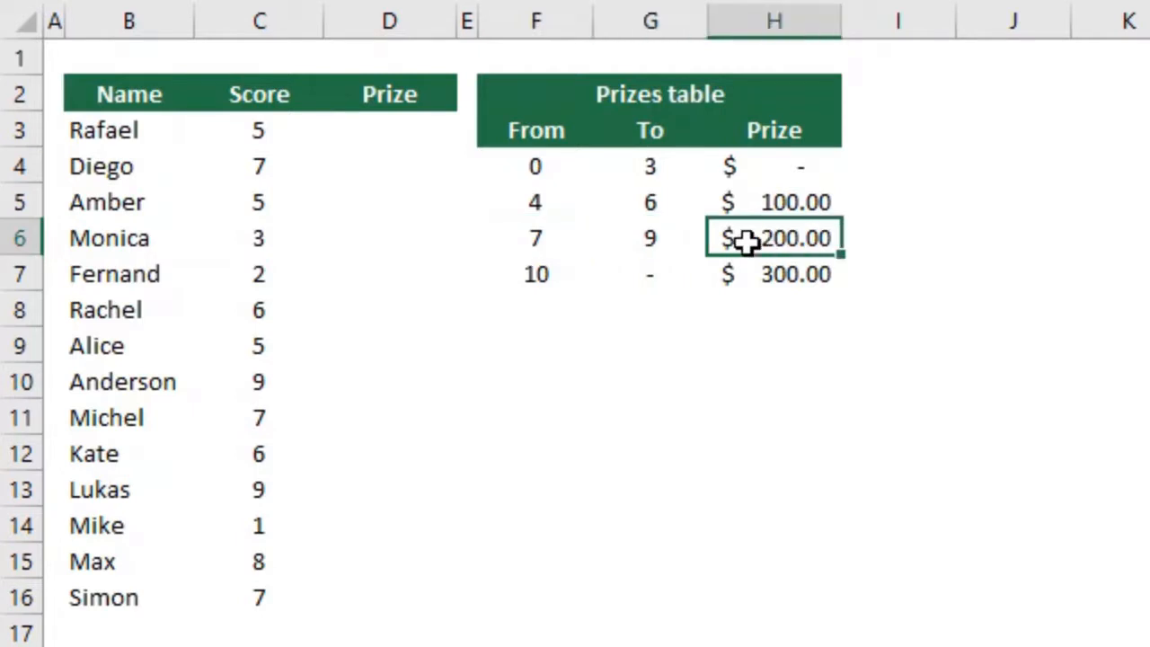
click(559, 275)
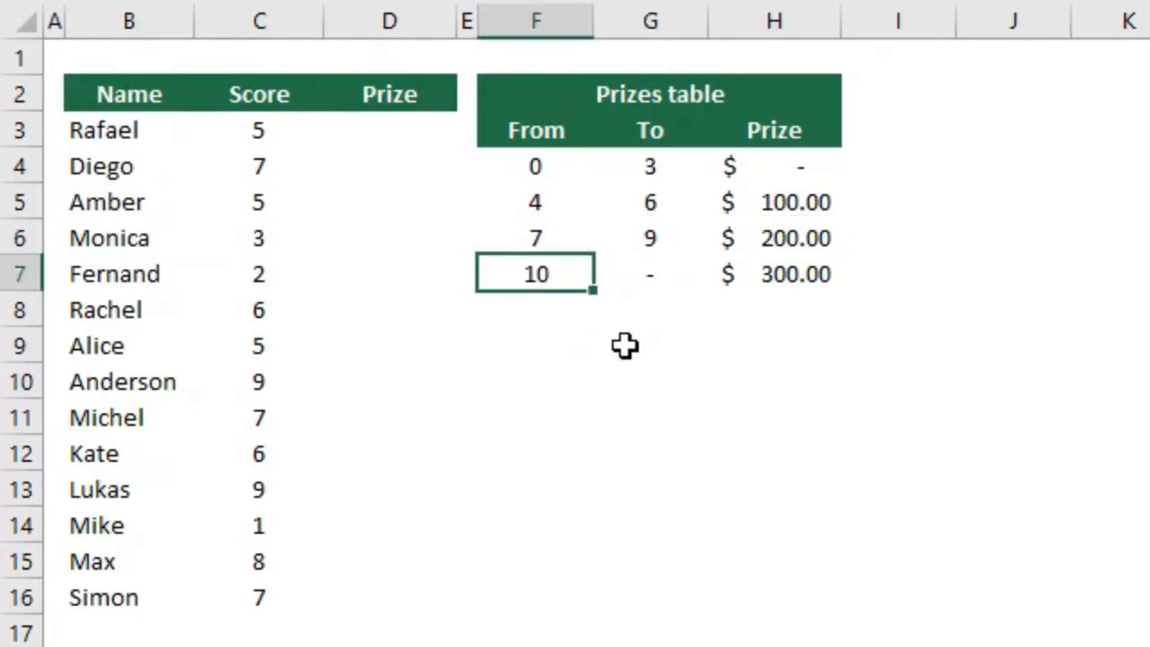
click(744, 282)
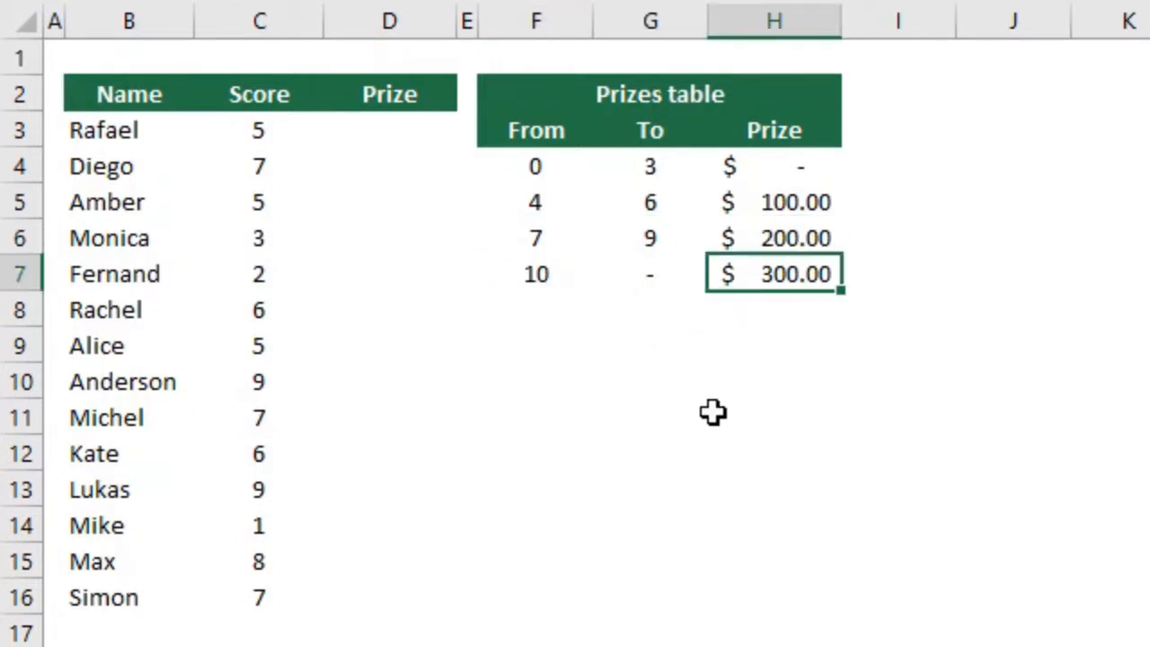
Start a VLOOKUP formula in D3 with the score in C3 as the lookup value
click(419, 130)
text(=vlook)
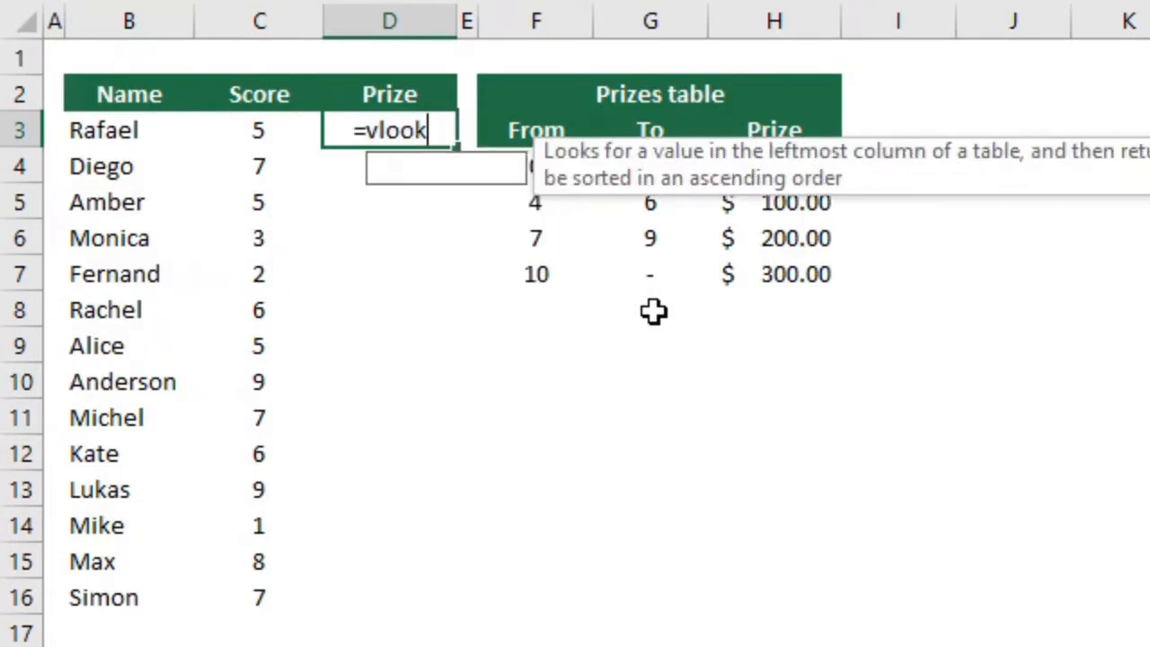
key(Tab)
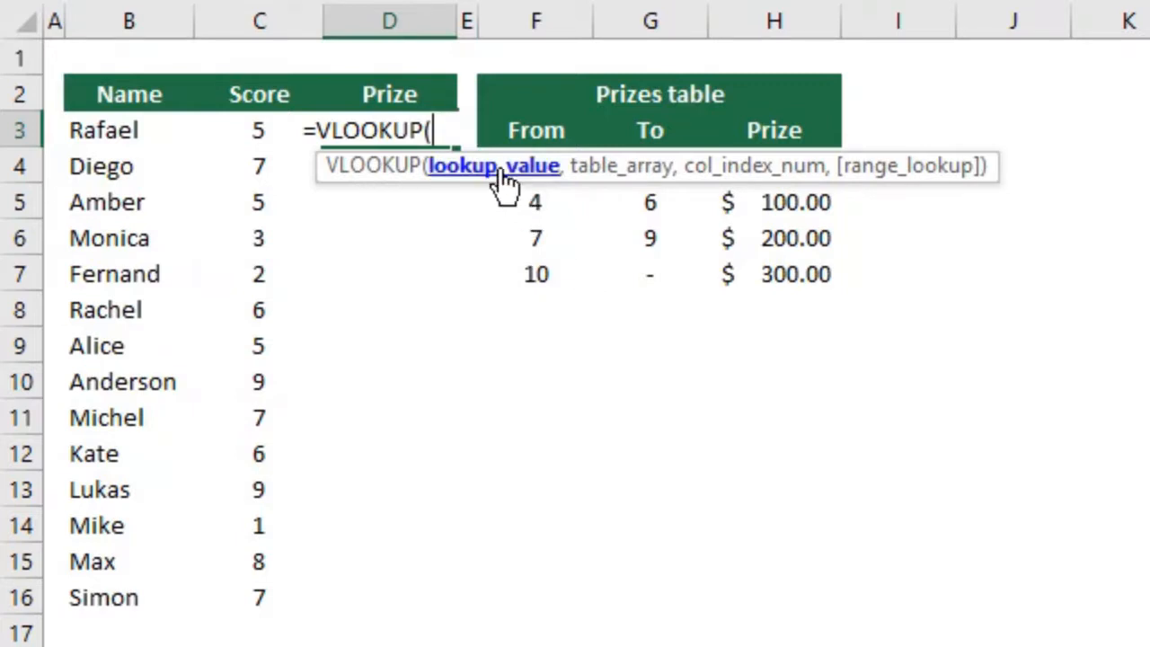
click(260, 129)
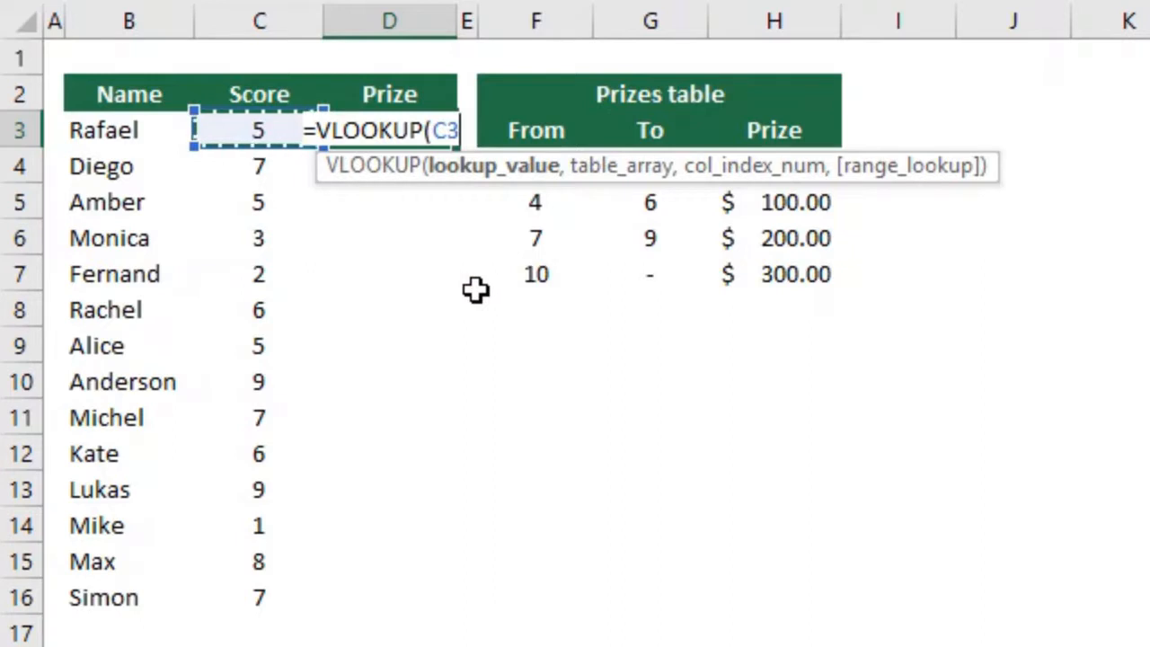
text(,)
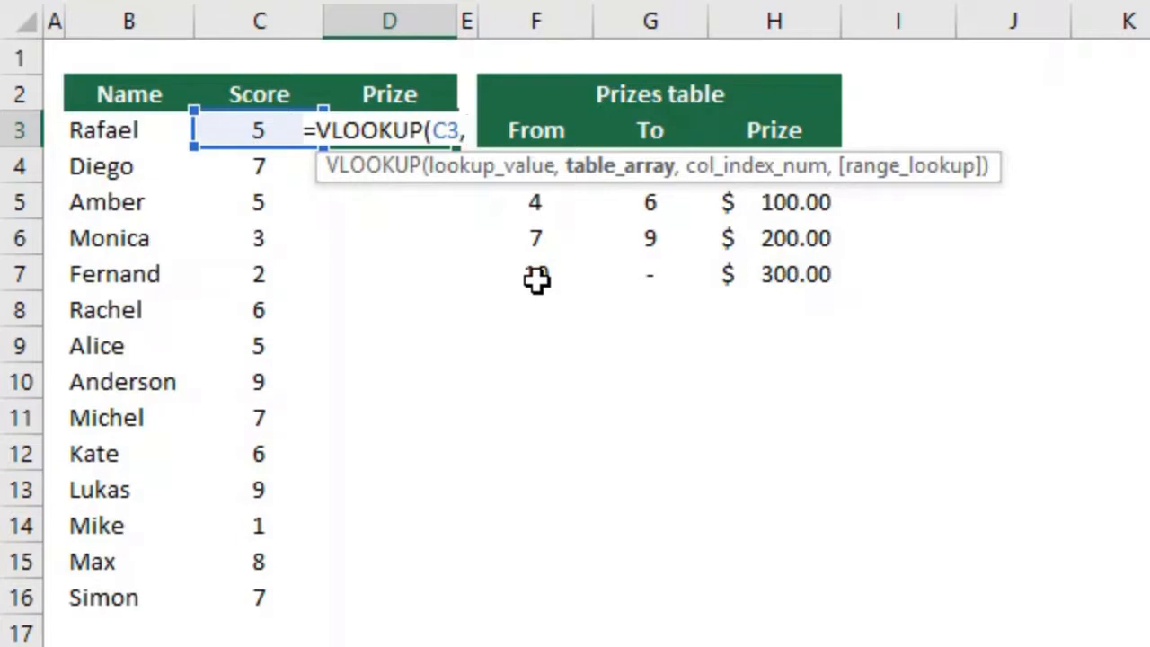
Set the table array of the D3 formula to the Prizes table as the absolute range $F$4:$H$7
drag(536, 280, 782, 168)
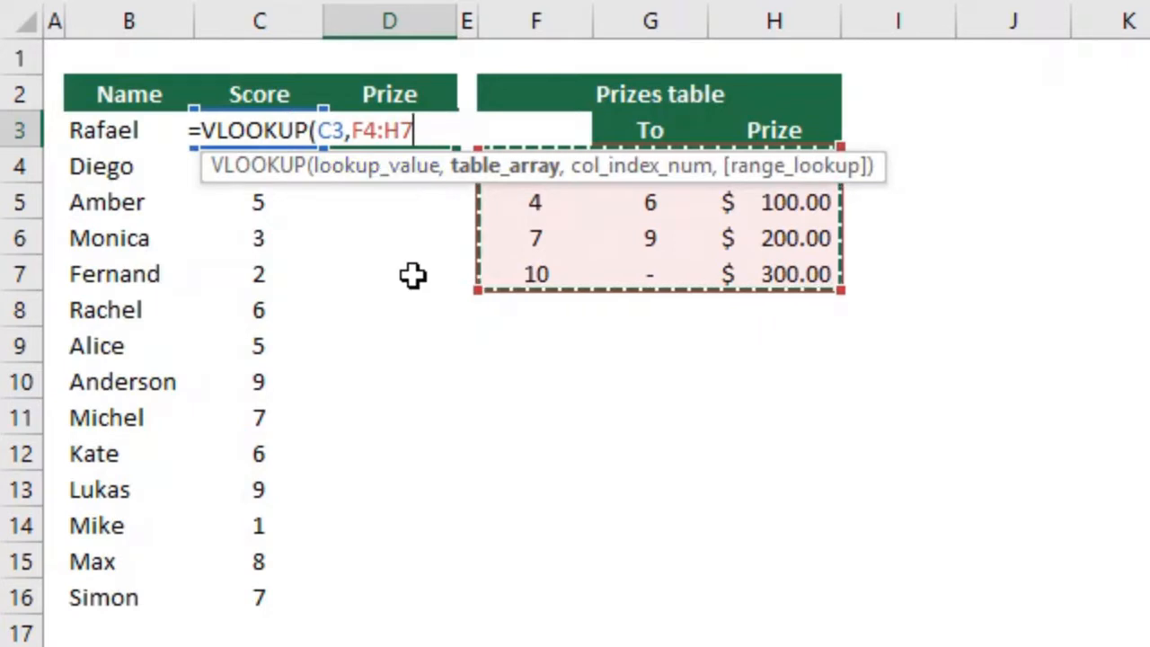
key(F4)
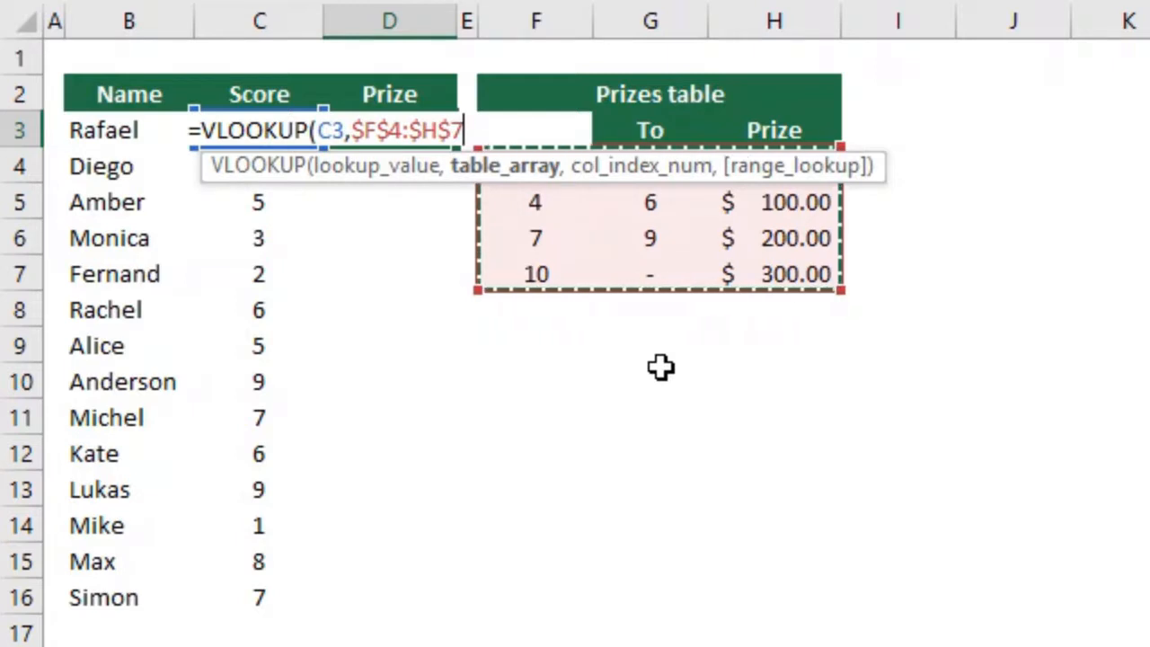
text(,)
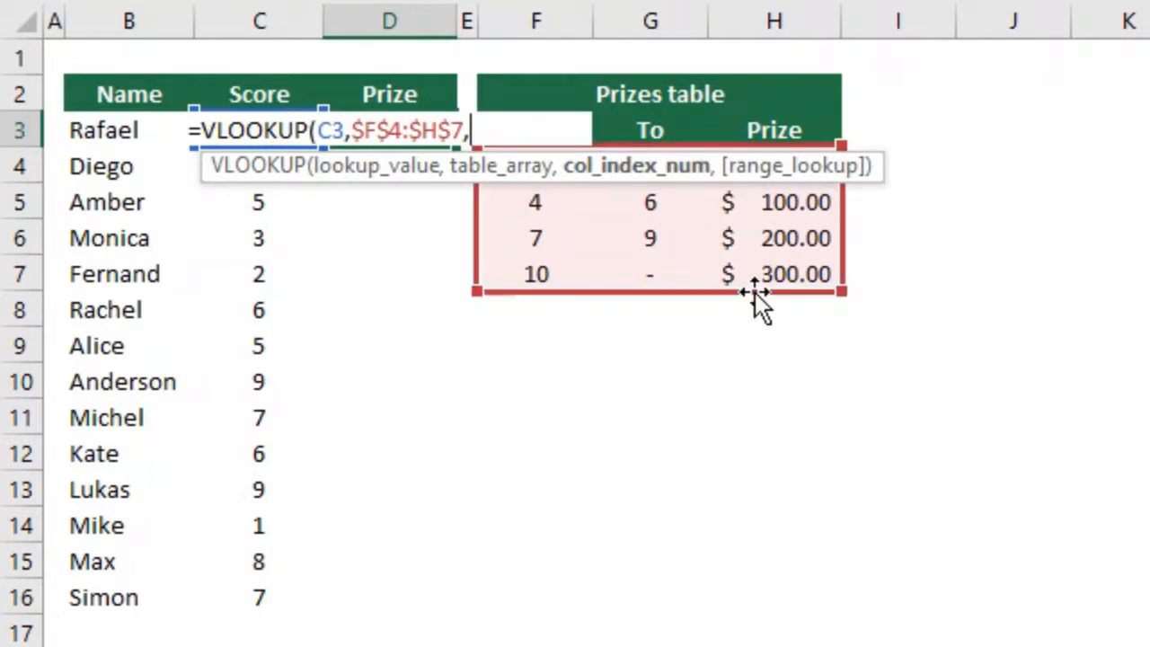
Complete the D3 formula with column index 3 and TRUE for approximate match
text(3,)
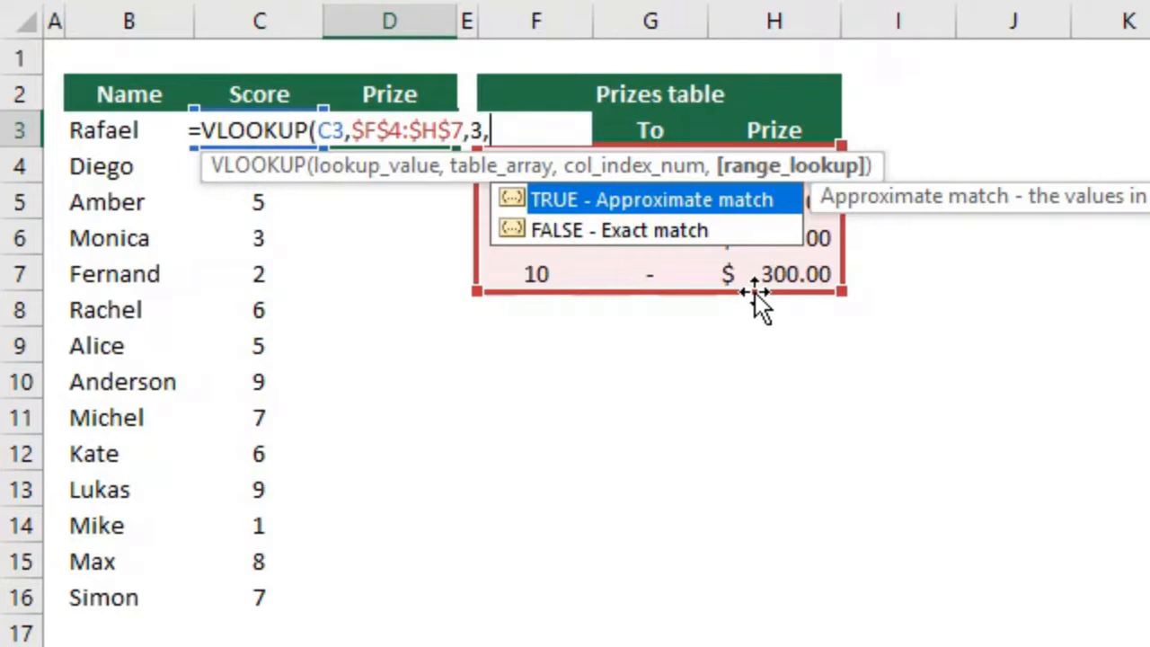
text(true)
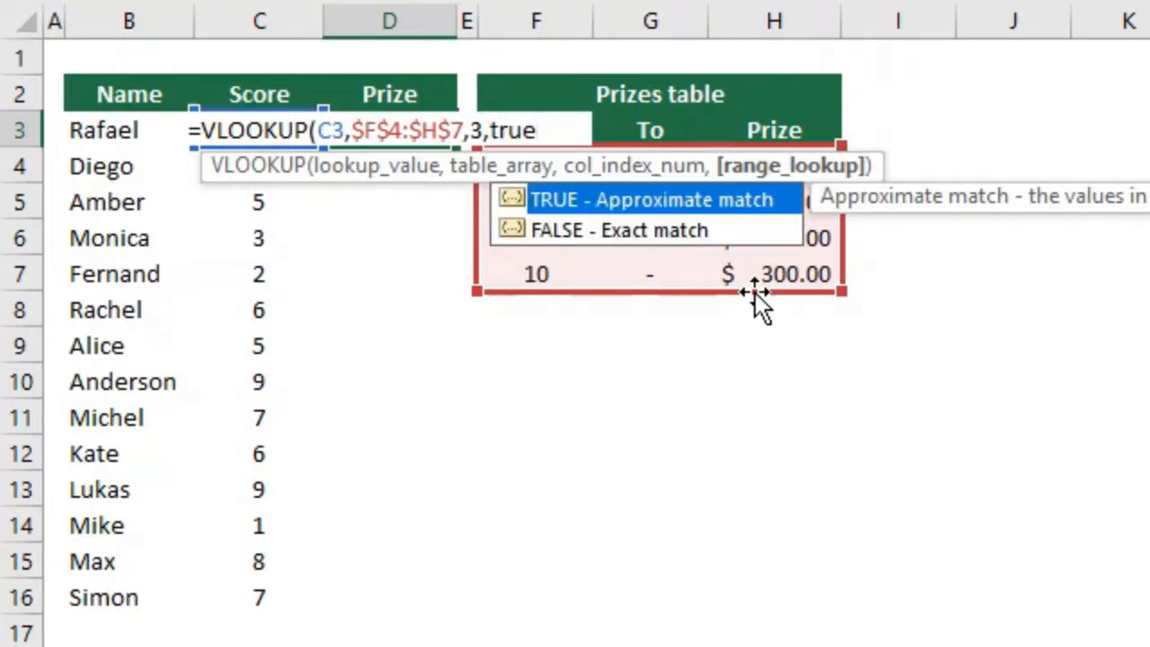
text())
key(Return)
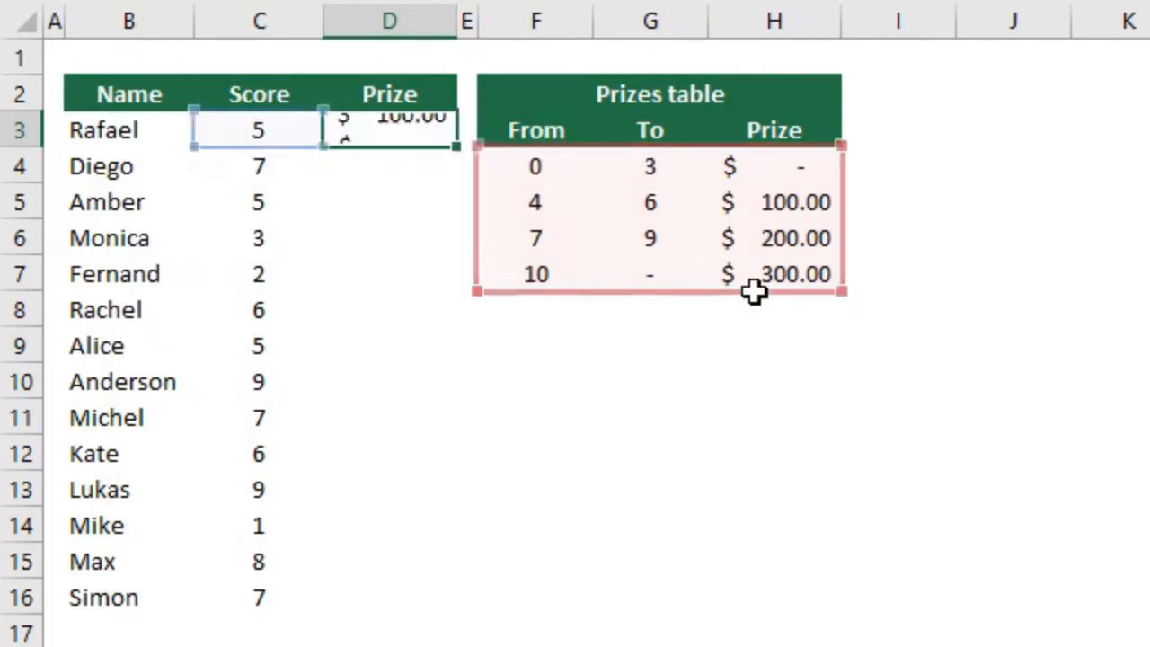
Copy the D3 prize formula down the Prize column through D16
key(Up)
key(ctrl+c)
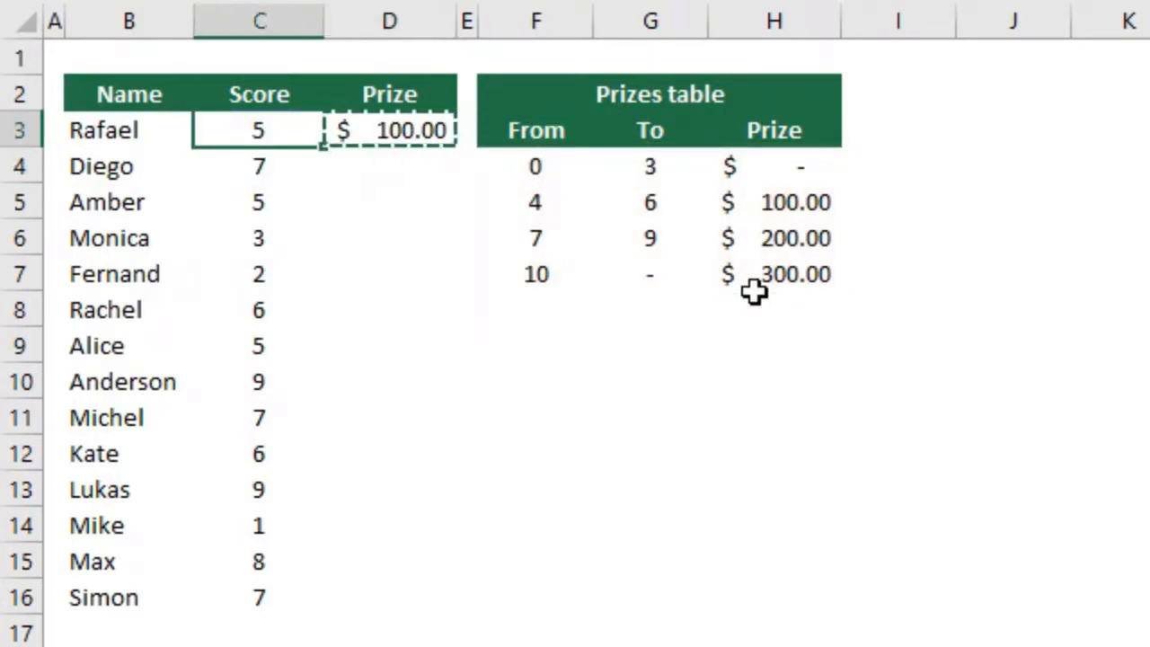
key(Left)
key(ctrl+Down)
key(Right)
key(ctrl+shift+Up)
key(ctrl+v)
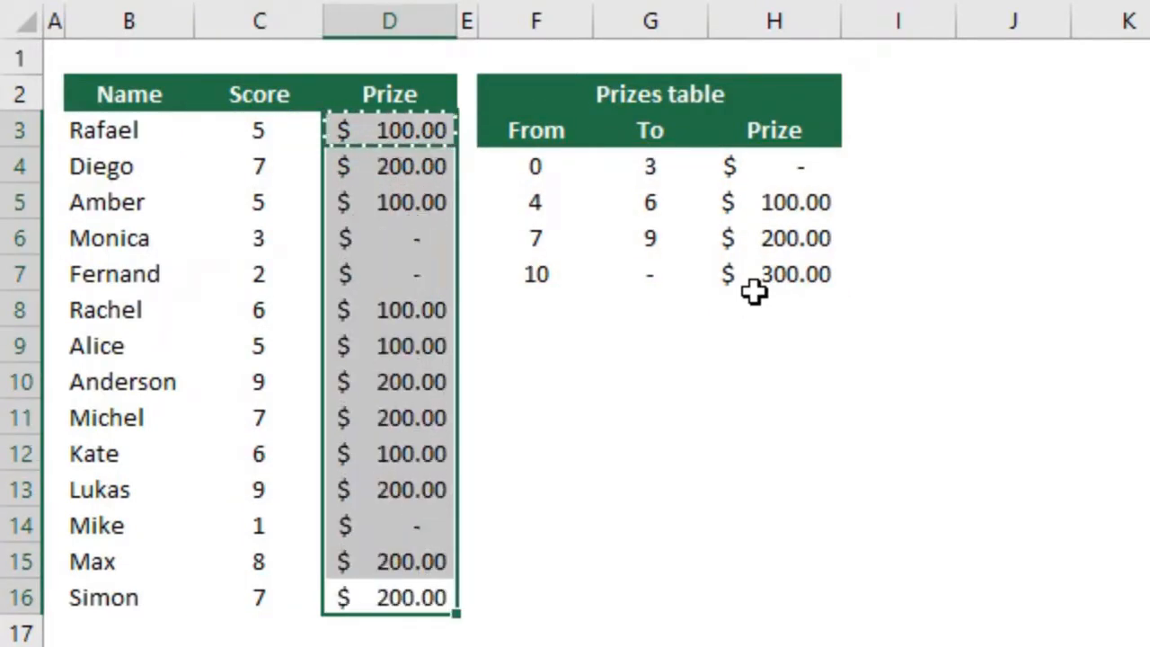
key(Escape)
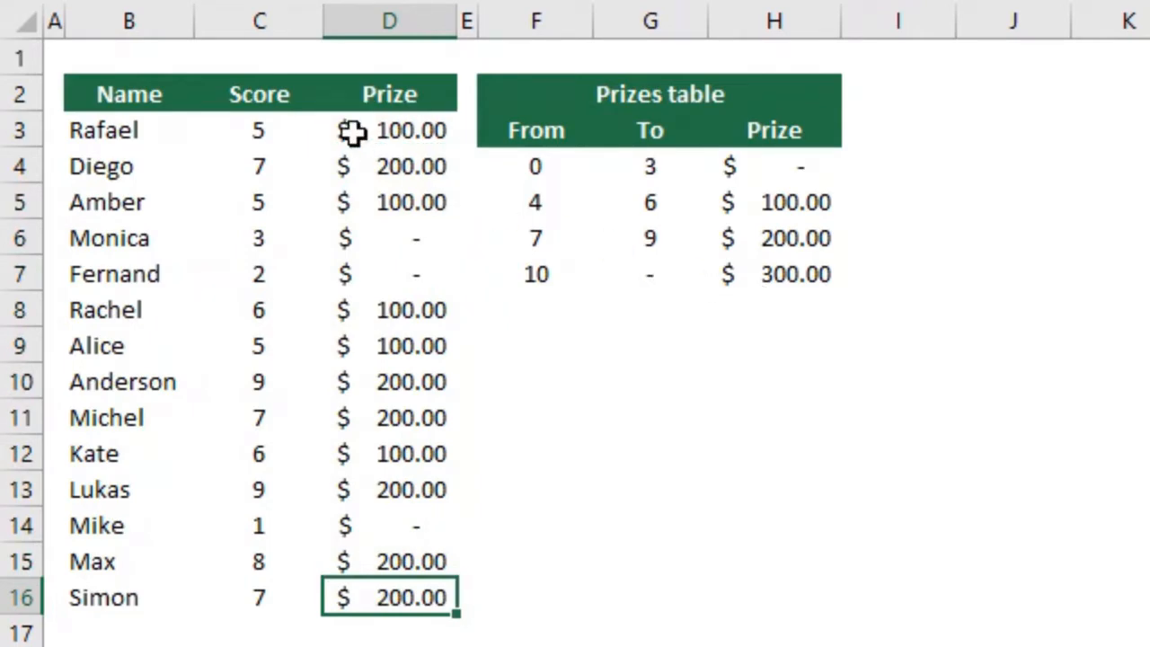
Compare the score and prize in row 3 with the From values in F4:F7 of the Prizes table
drag(141, 134, 376, 135)
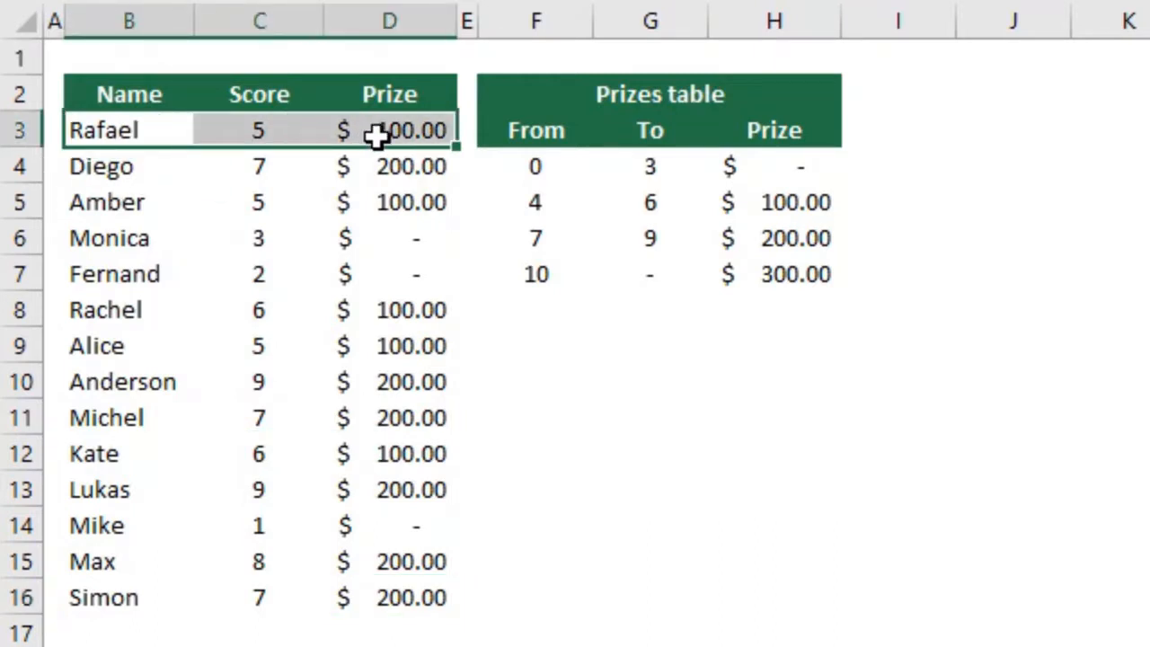
click(303, 137)
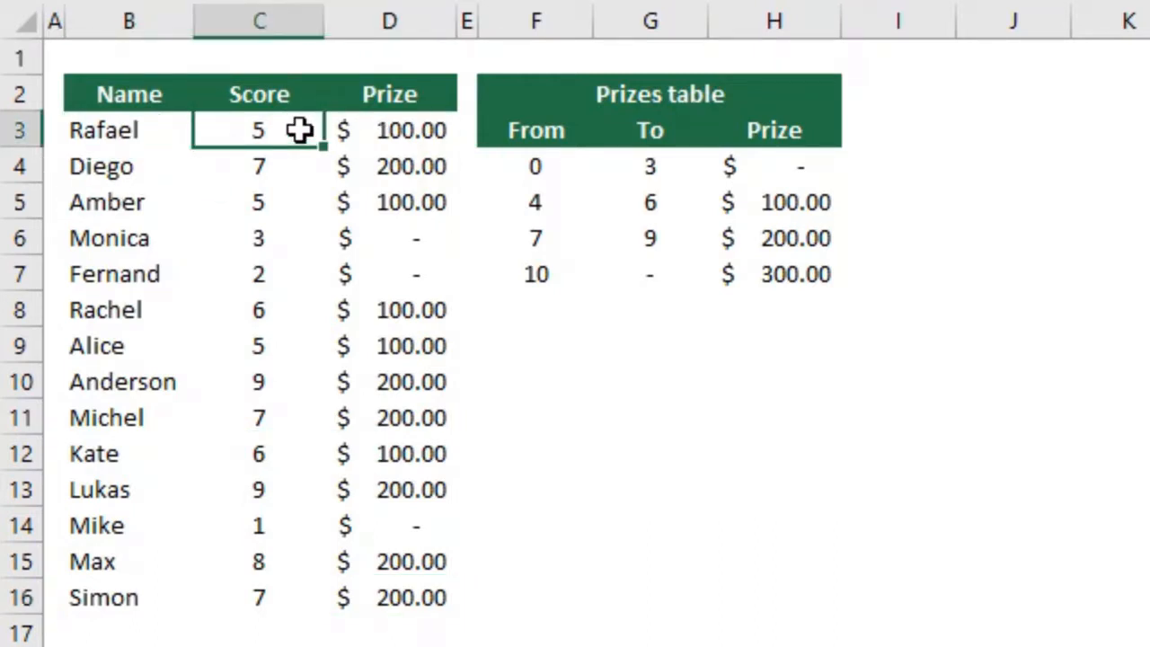
drag(532, 167, 547, 274)
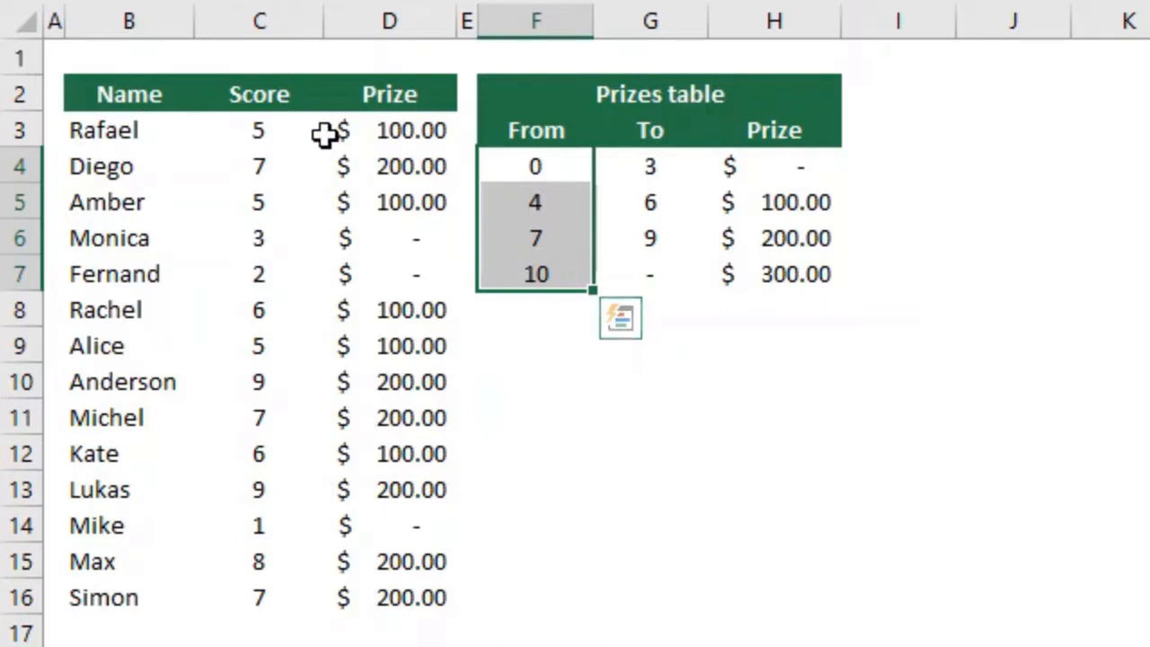
click(294, 137)
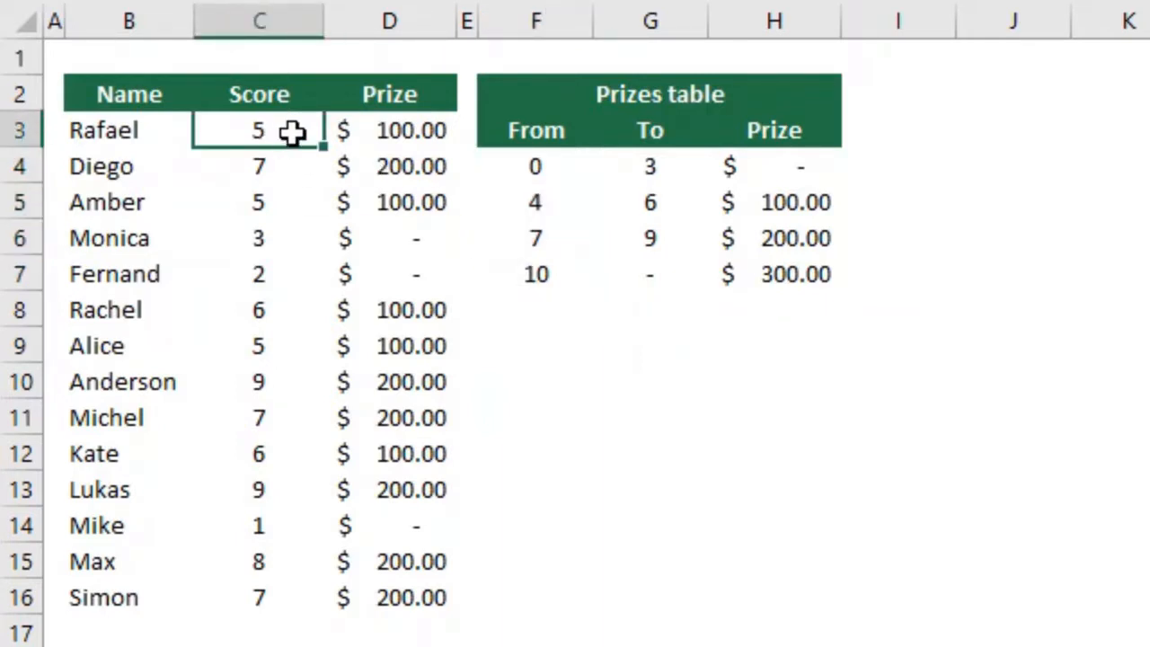
Trace the row 3 score through the From values in F4:F6 to the matching prize in H5 and the D3 result
click(512, 166)
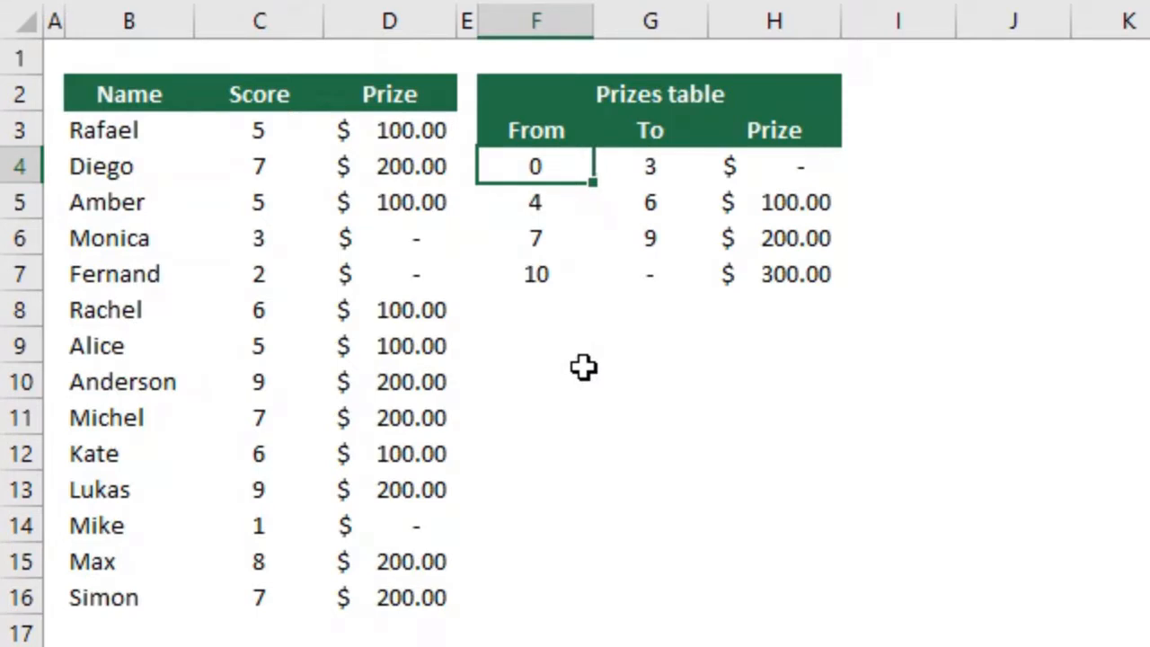
click(561, 194)
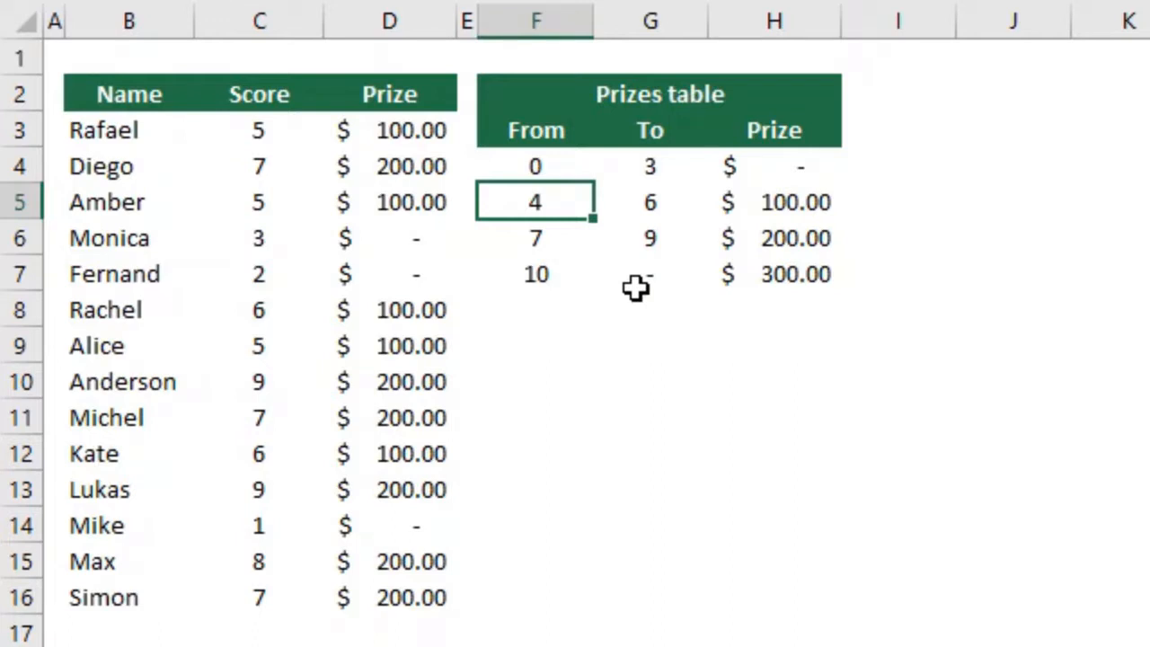
click(549, 247)
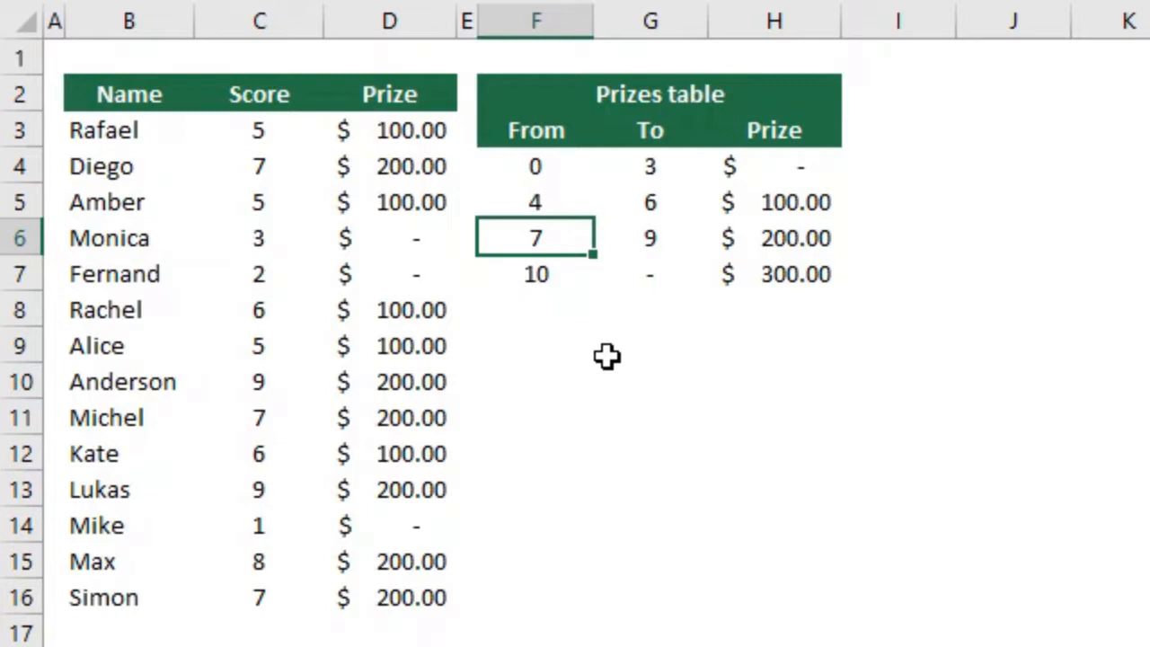
click(559, 198)
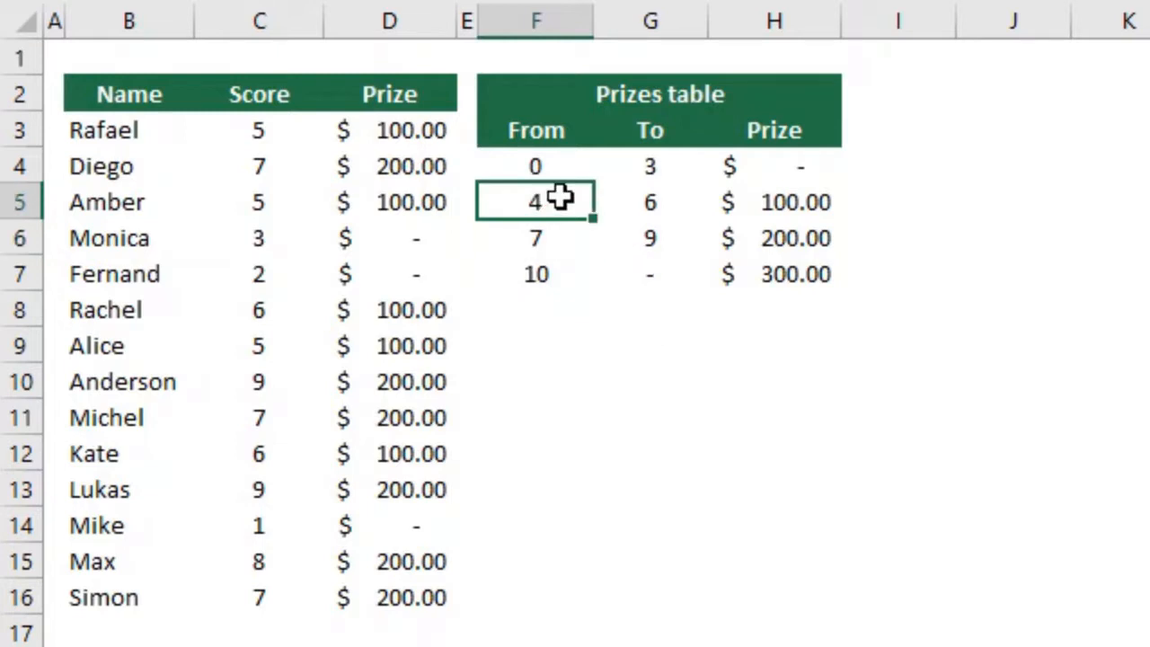
click(782, 201)
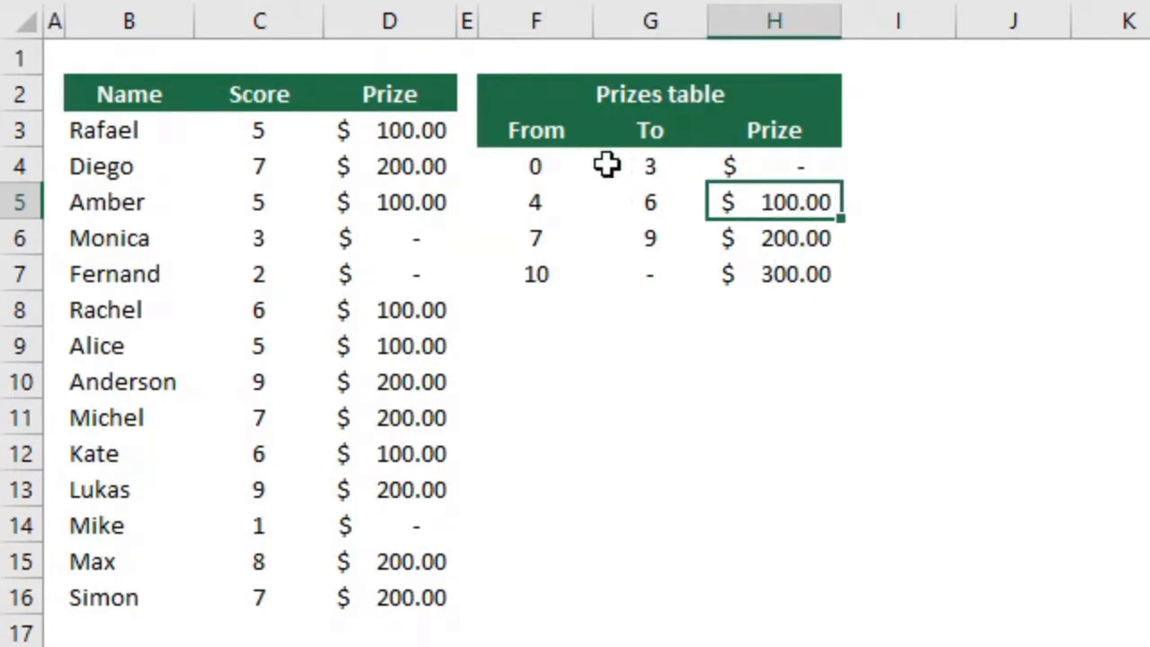
click(427, 130)
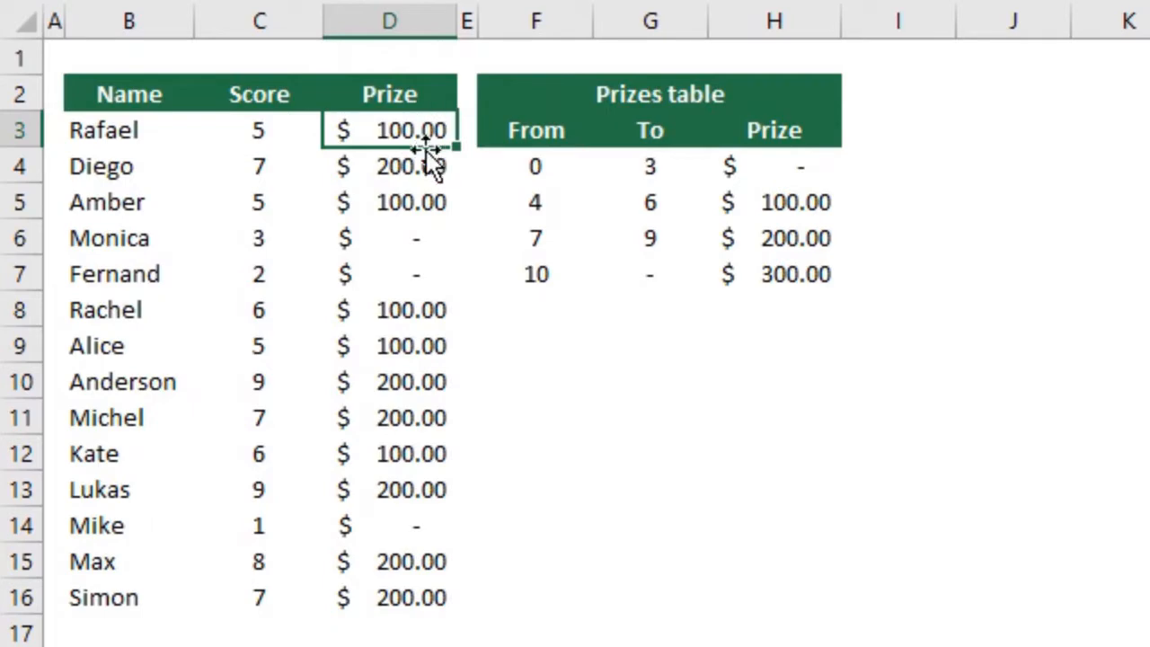
Try clearing the To values in G4:G10 of the Prizes table and inspect the remaining From and Prize columns
drag(655, 167, 650, 389)
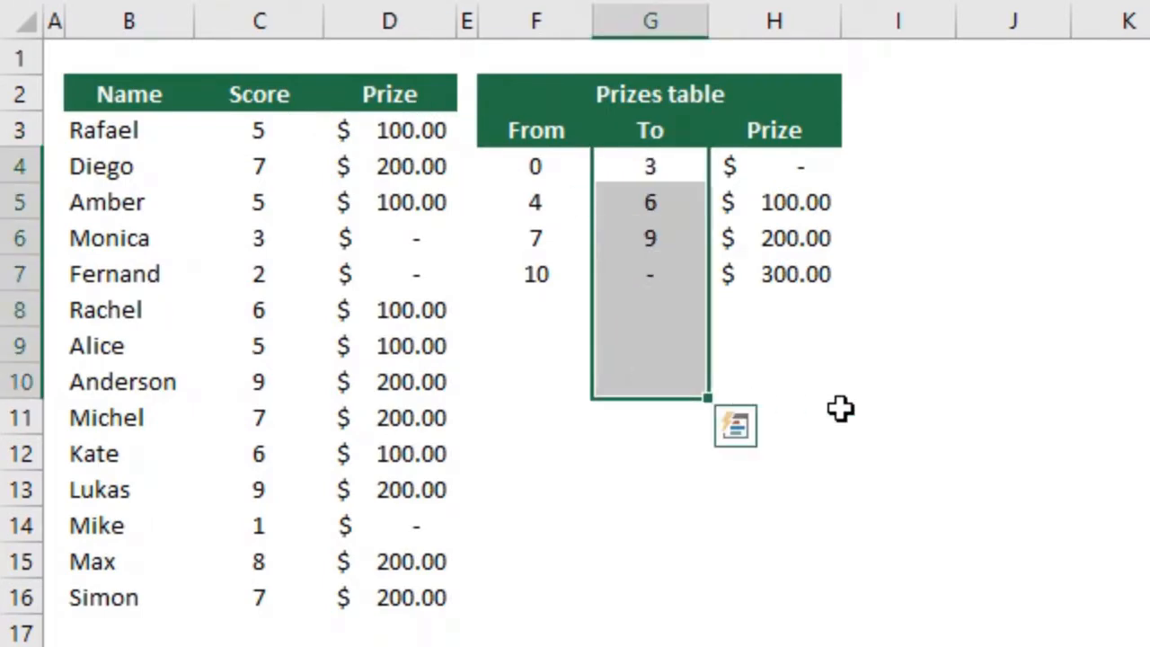
key(Delete)
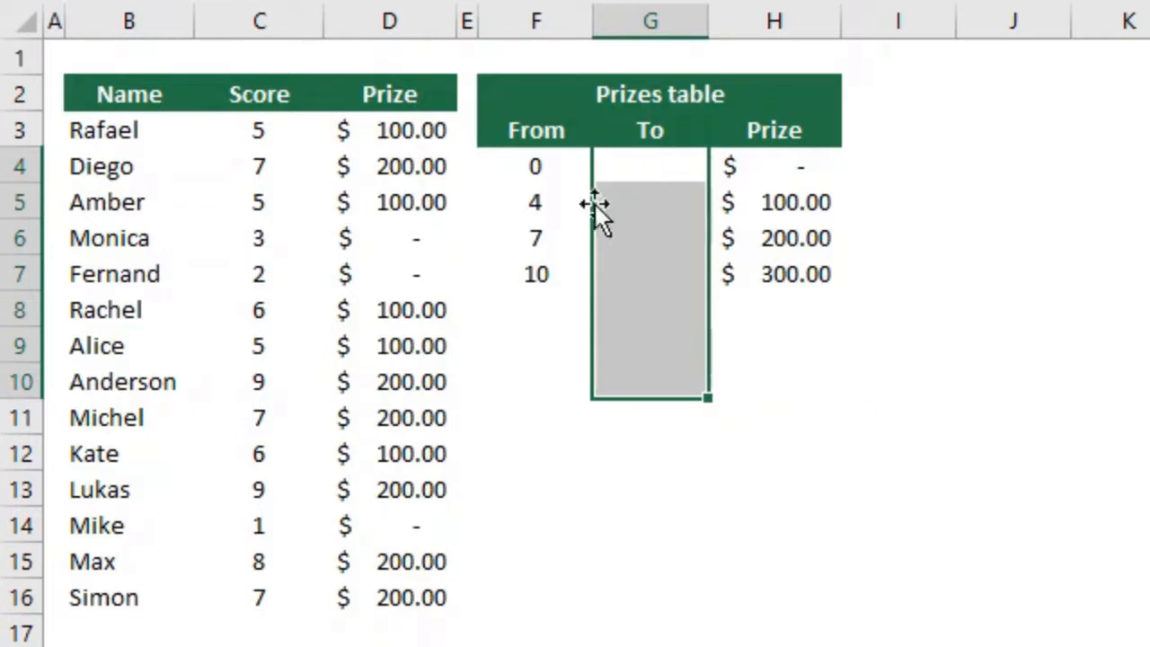
click(550, 166)
drag(550, 186, 545, 390)
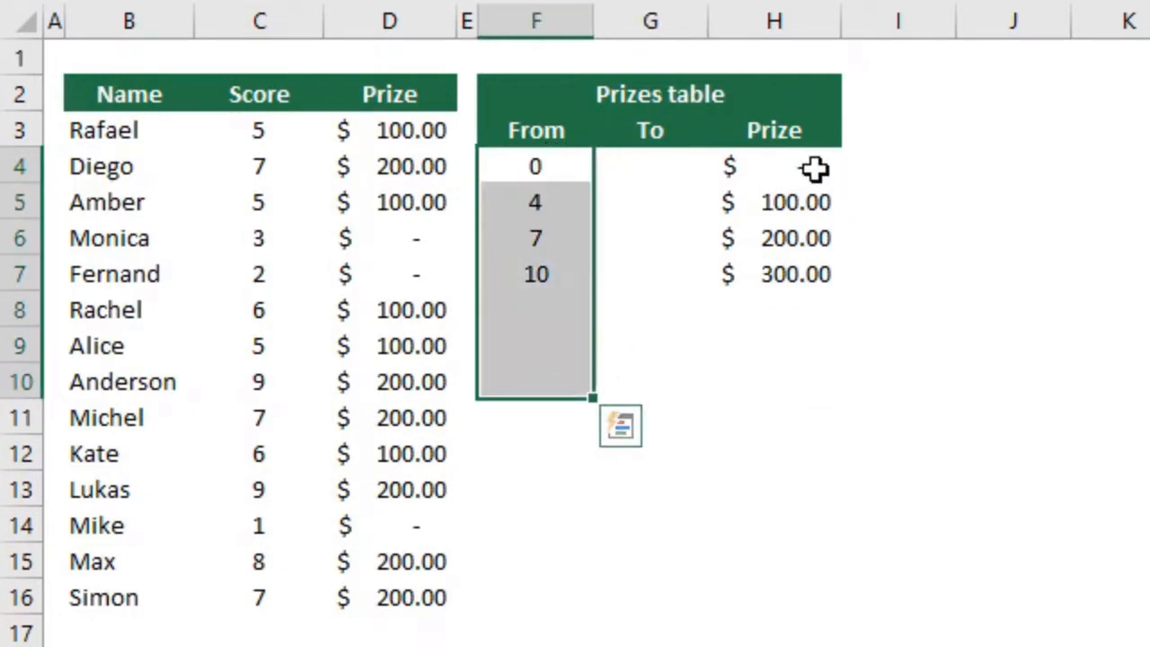
drag(816, 168, 801, 372)
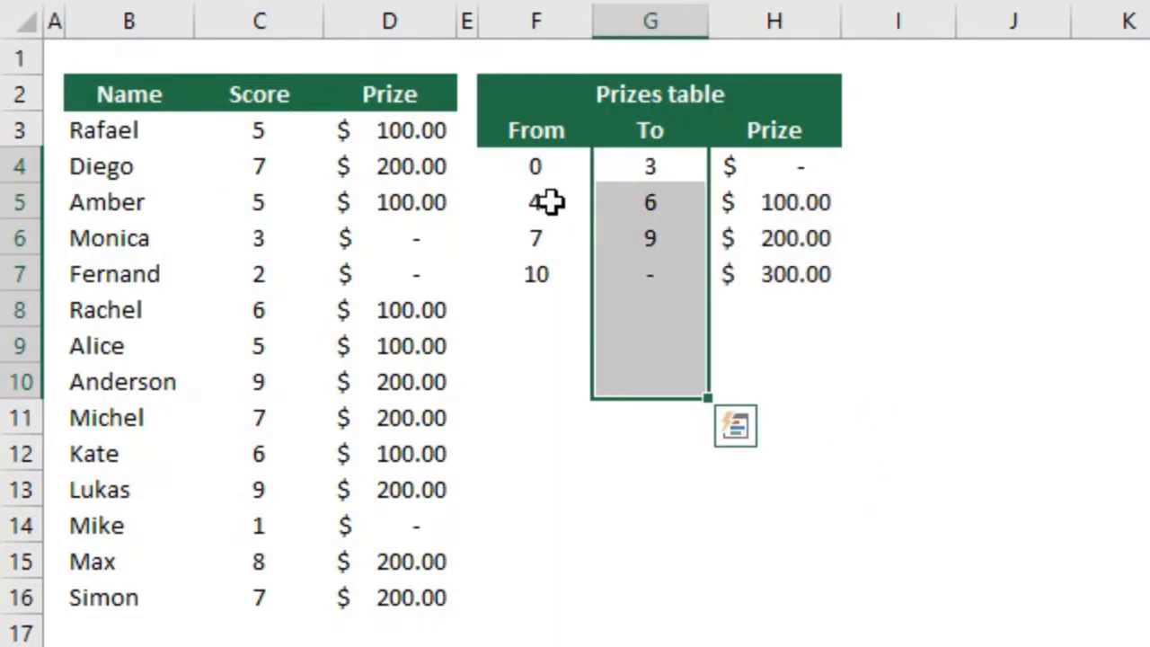
Compare the score and prize in row 6 with the From values in F4:F5 and the prize in H4
click(536, 171)
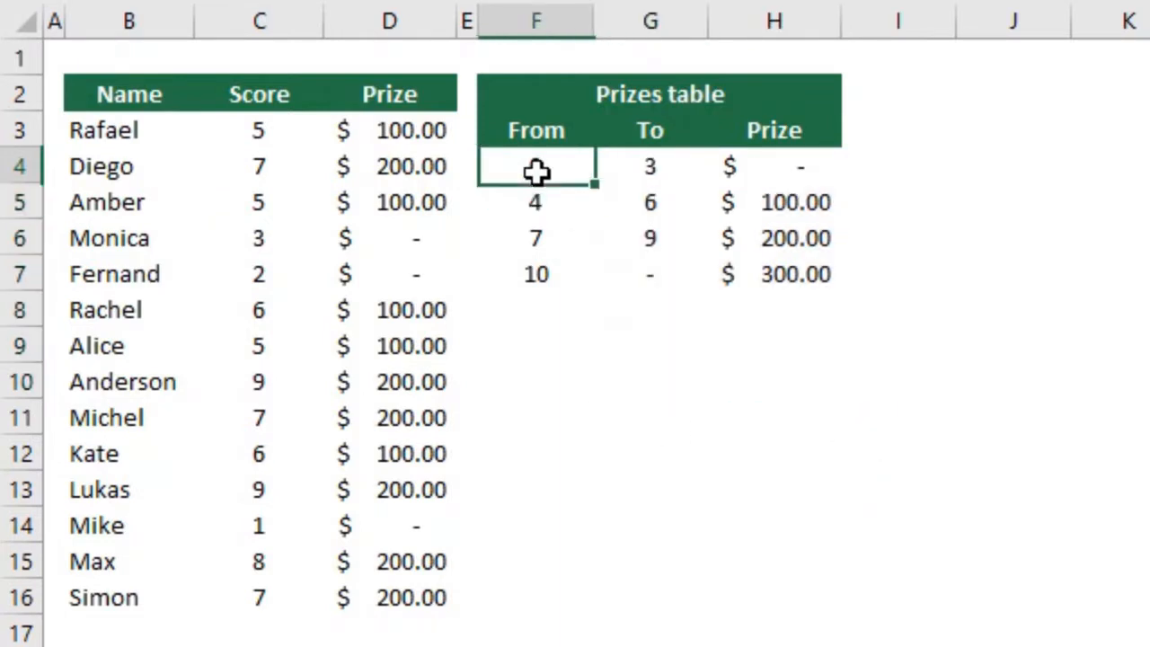
click(620, 159)
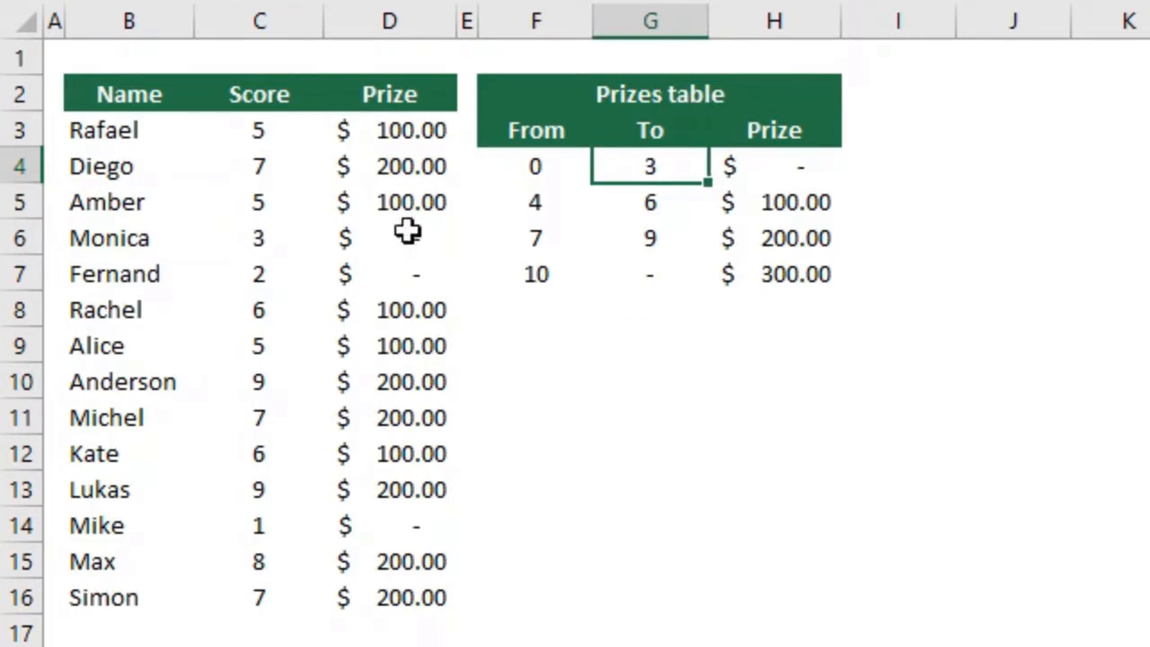
drag(159, 236, 275, 235)
click(370, 236)
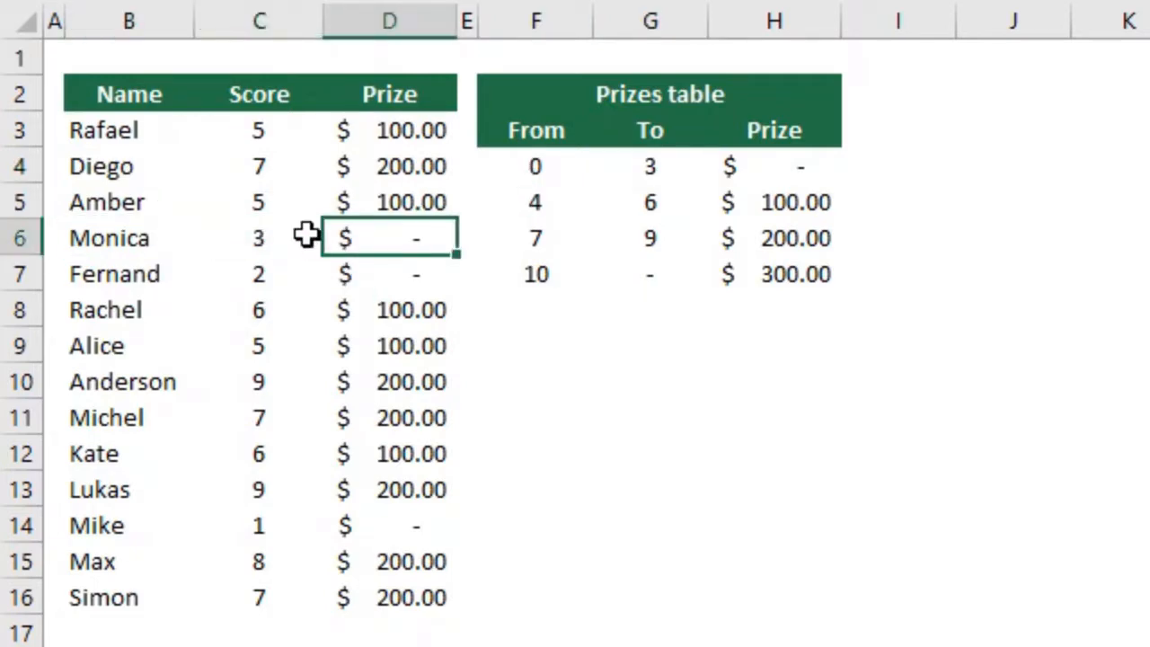
click(301, 234)
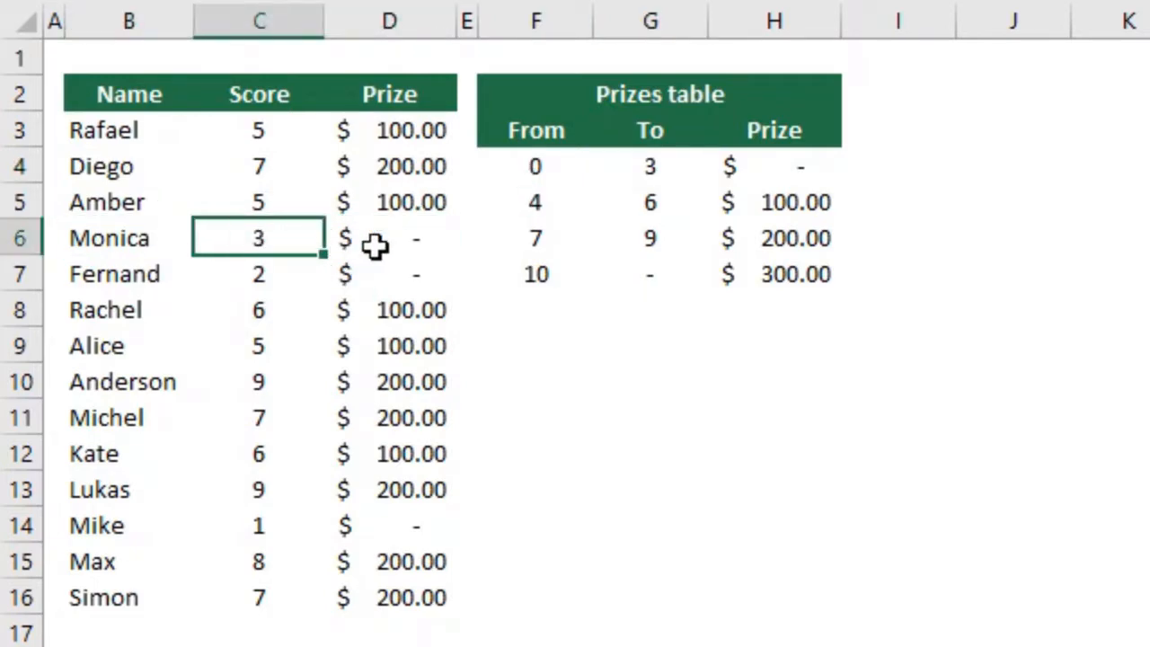
click(563, 172)
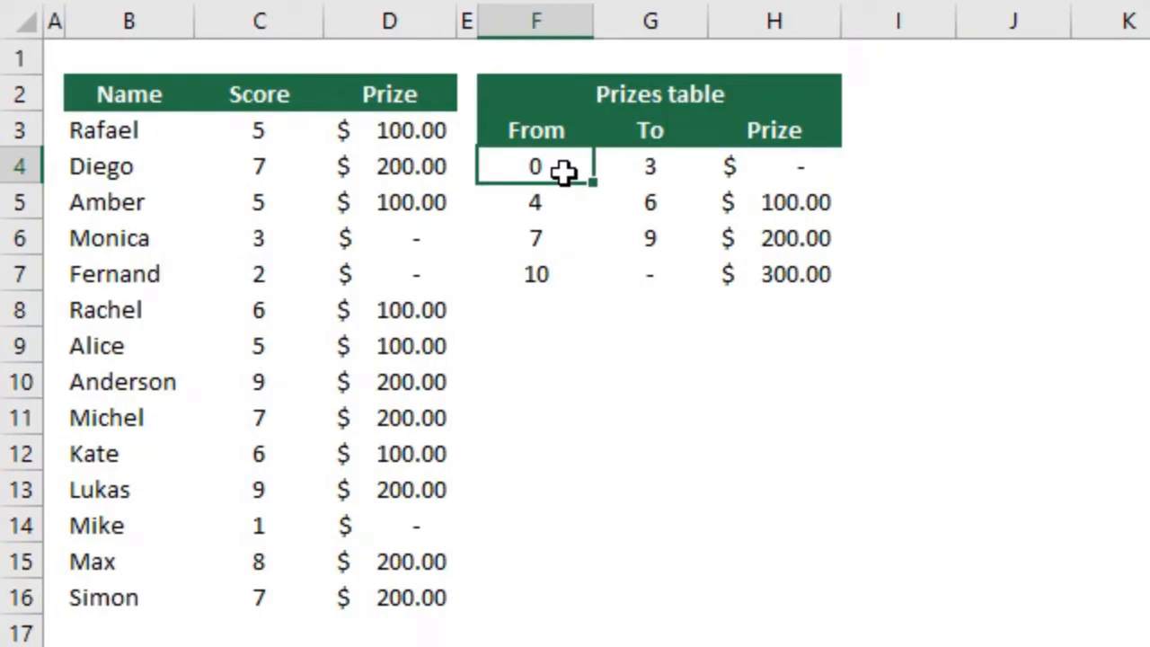
click(557, 207)
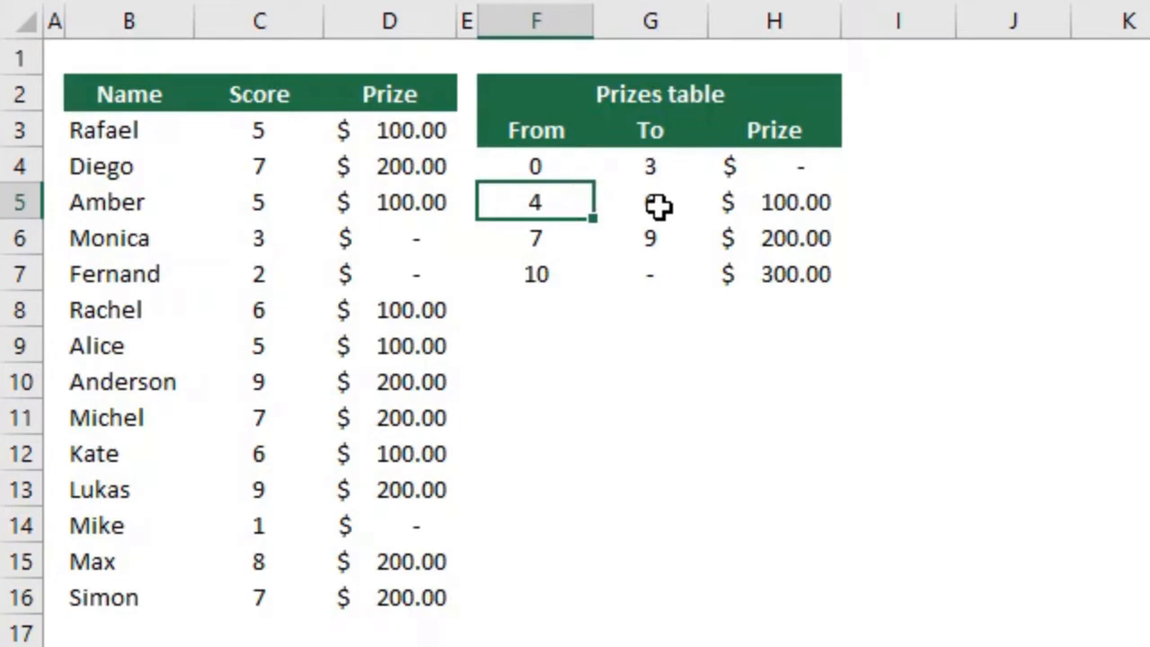
click(564, 162)
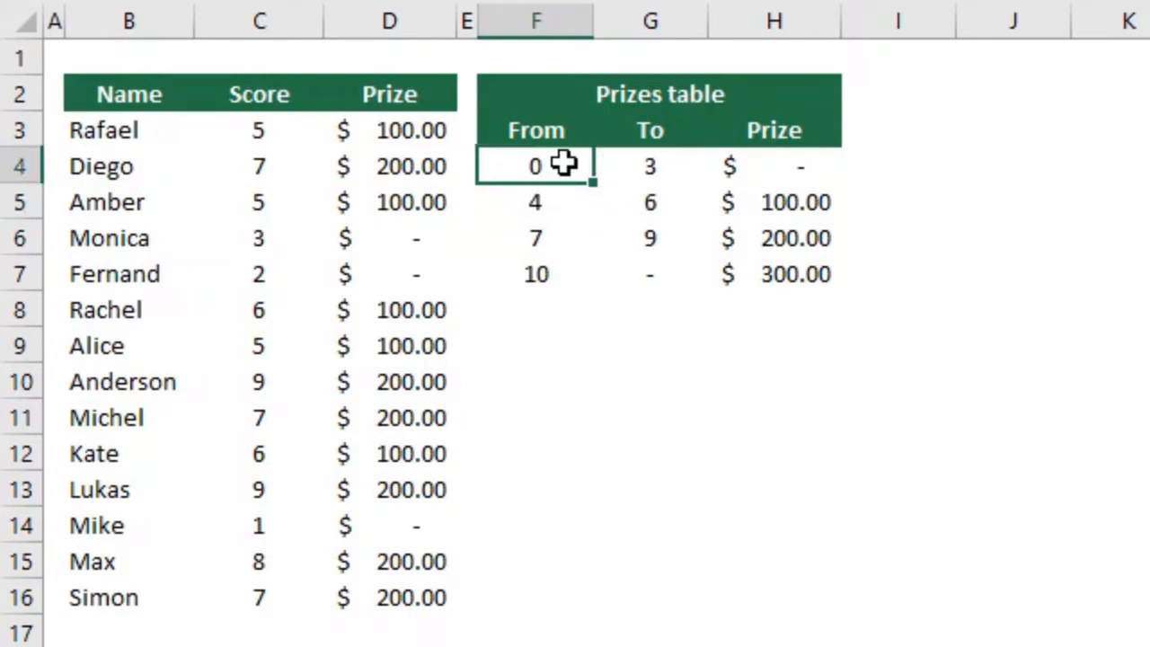
click(785, 164)
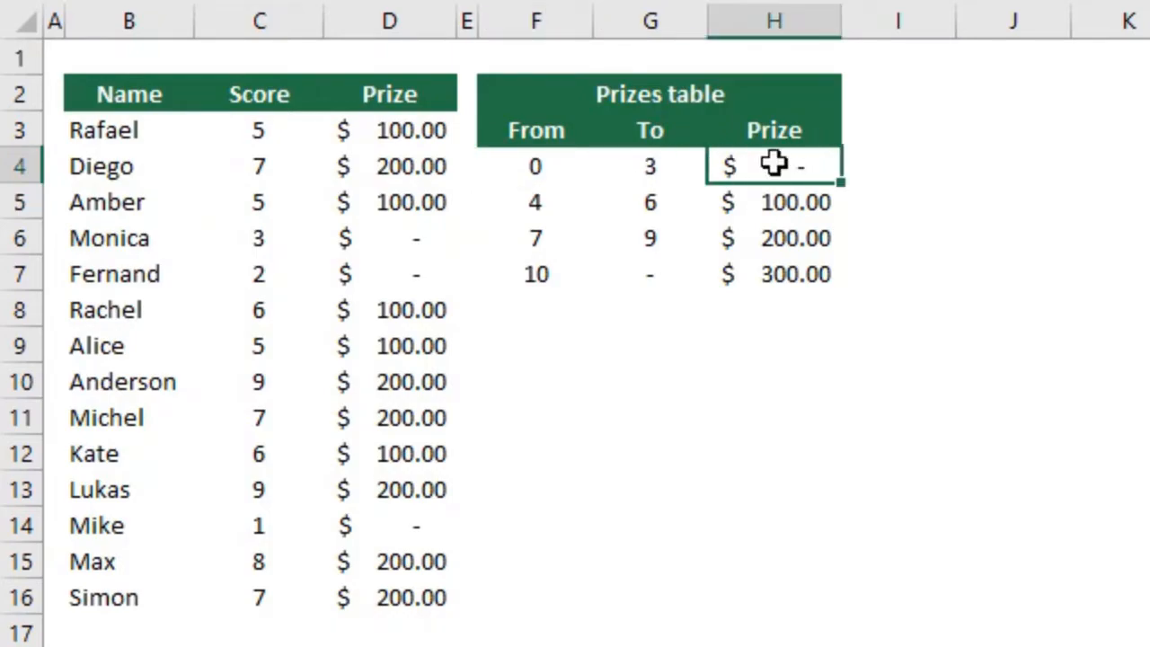
click(408, 244)
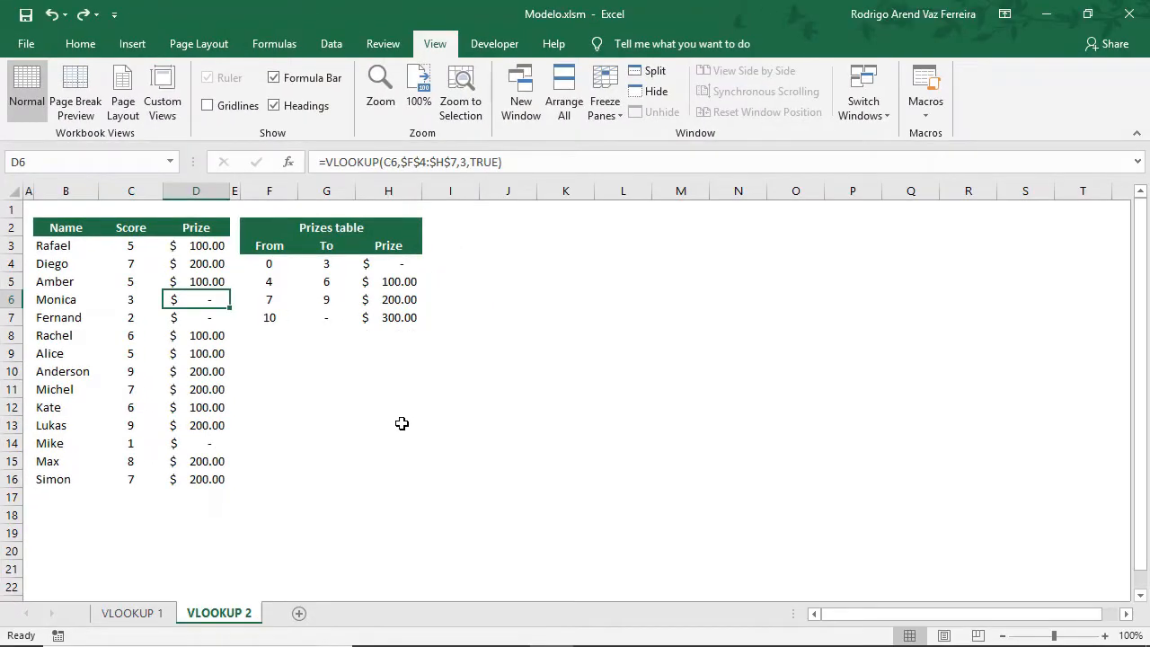